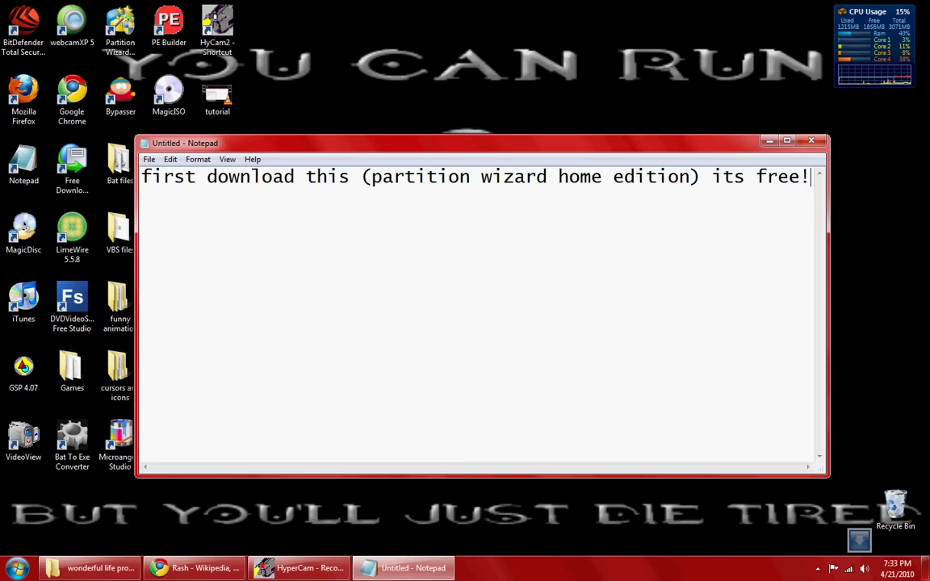
Step: Replace the text in Notepad with the note "then open it"
{"action": "key", "text": "ctrl+a"}
{"action": "key", "text": "BackSpace"}
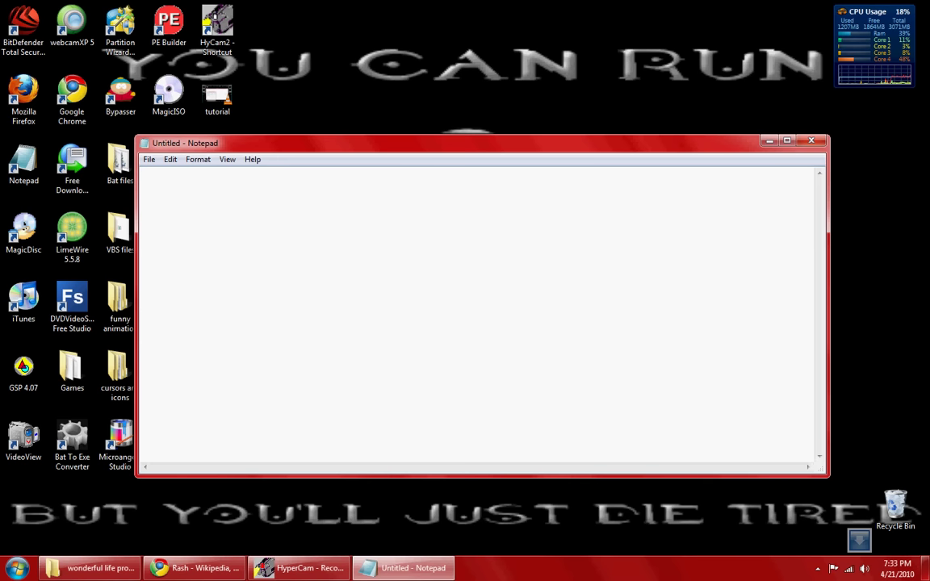
{"action": "type", "text": "then open it"}
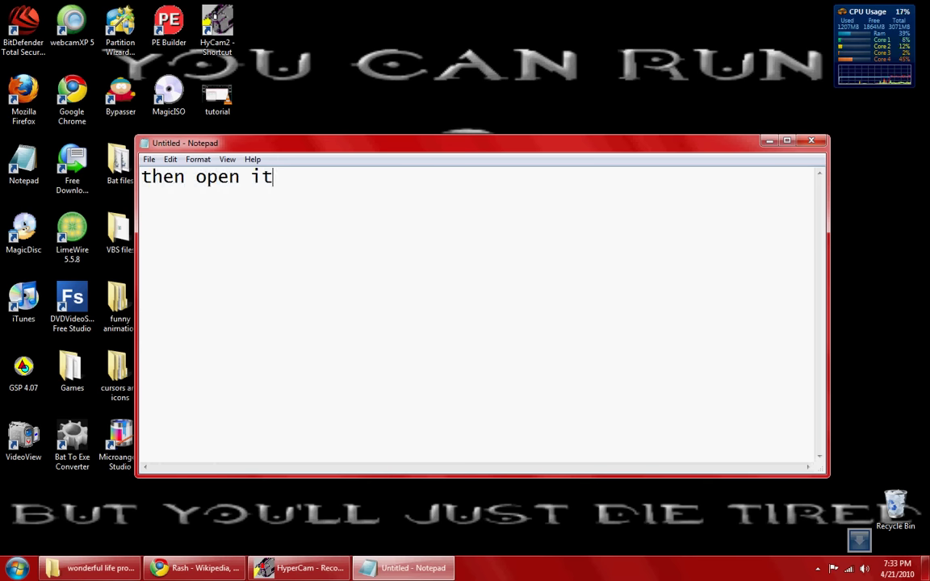
Step: Clear the Notepad note and launch Partition Wizard Home Edition from the desktop
{"action": "key", "text": "ctrl+a"}
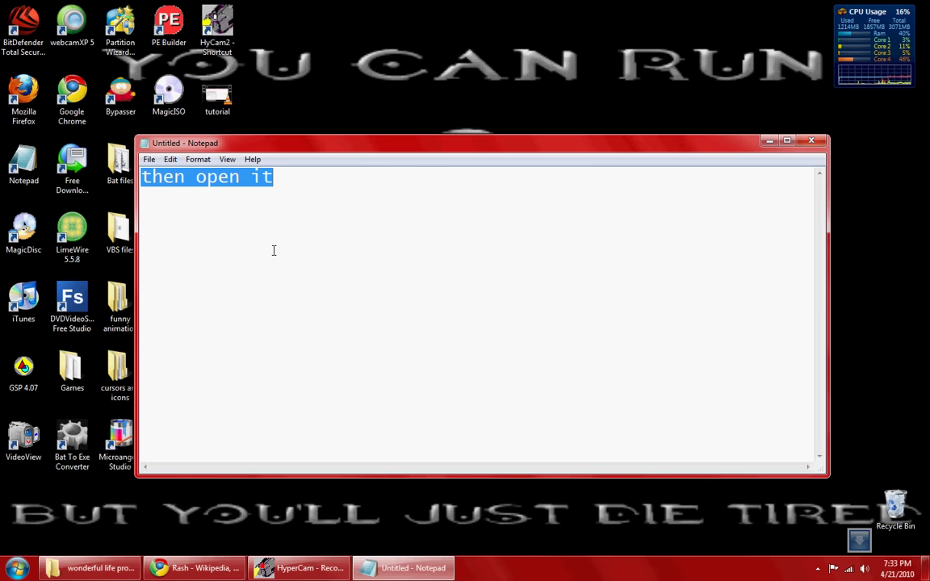
{"action": "key", "text": "BackSpace"}
{"action": "left_click", "coordinate": [133, 49]}
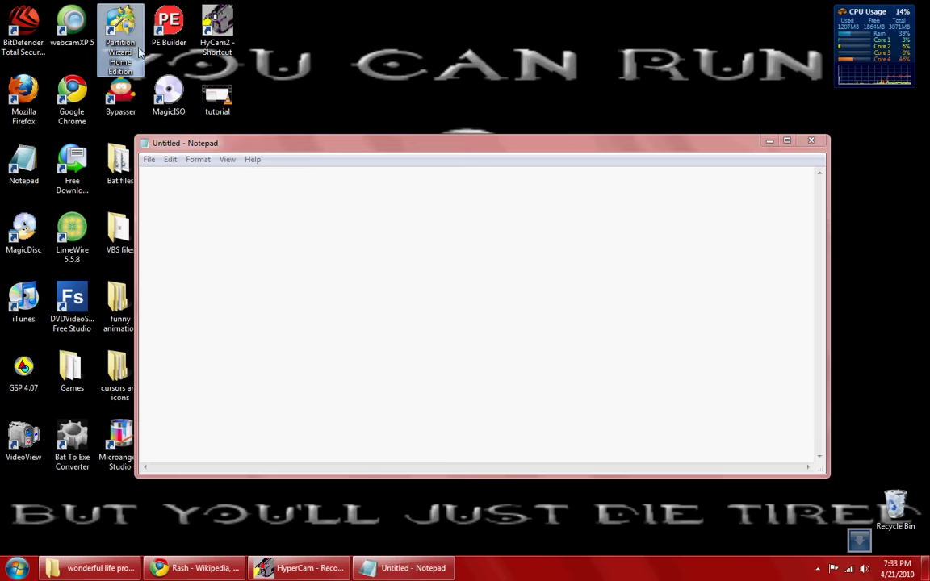
{"action": "double_click", "coordinate": [121, 30]}
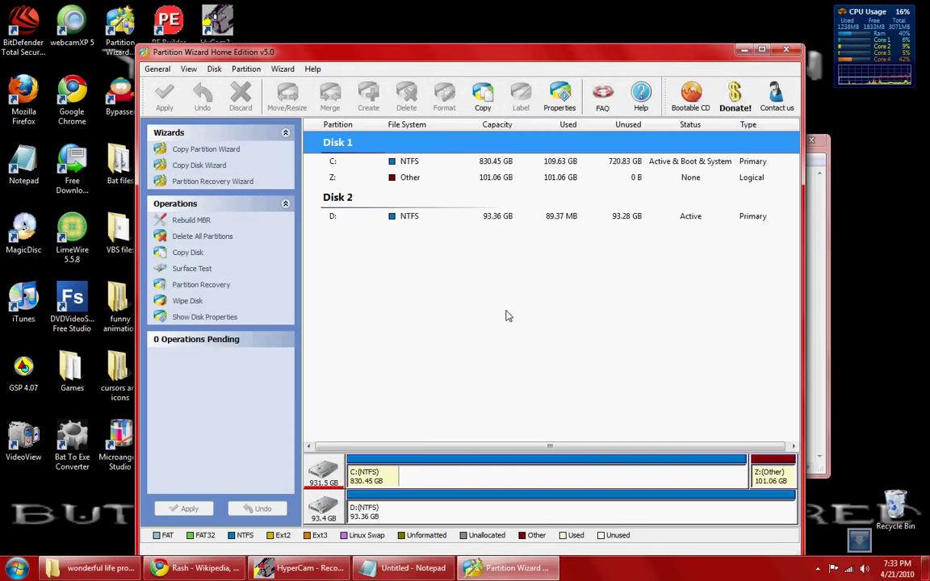
Step: Switch to Notepad, write the note "select your disc u want to split", and clear it again
{"action": "left_click", "coordinate": [818, 331]}
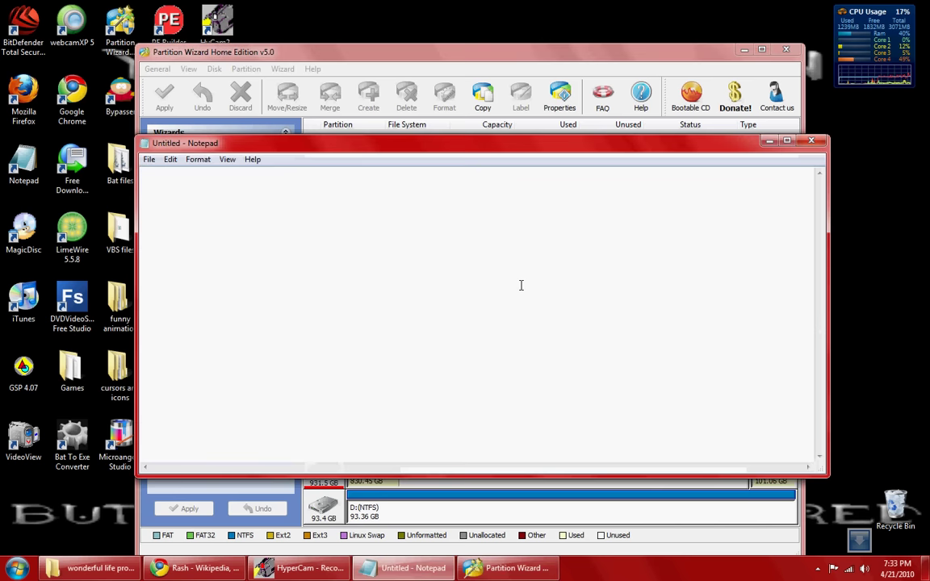
{"action": "type", "text": "selec"}
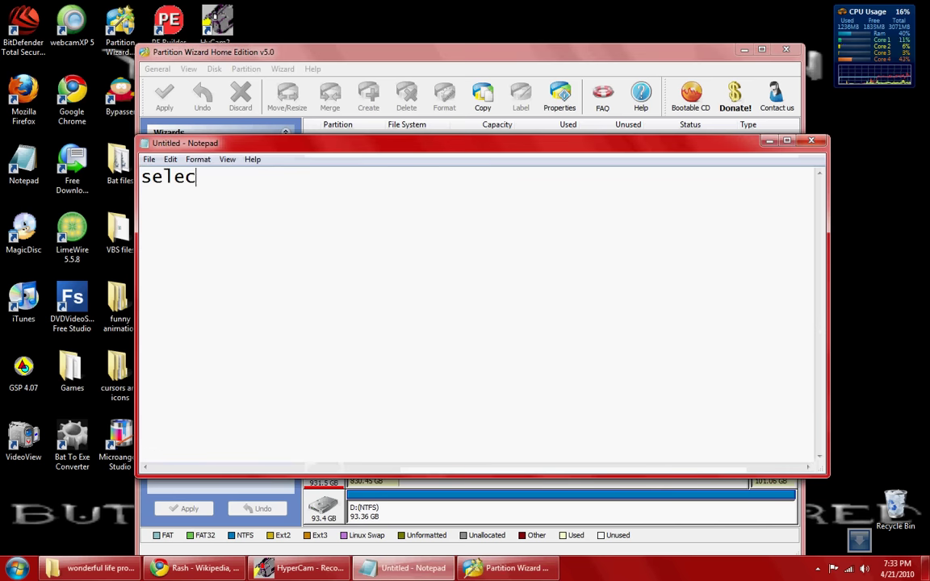
{"action": "type", "text": "t you"}
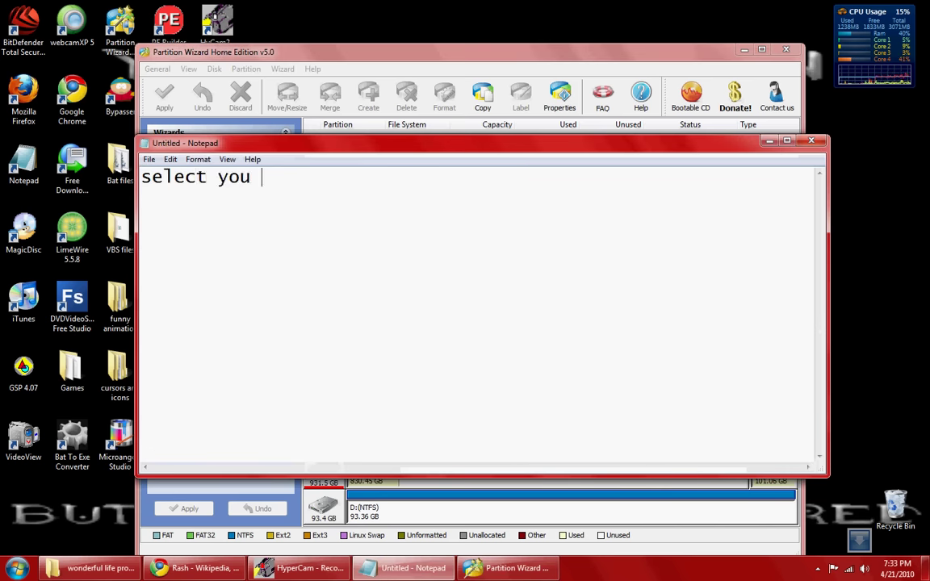
{"action": "type", "text": "r disc u wa"}
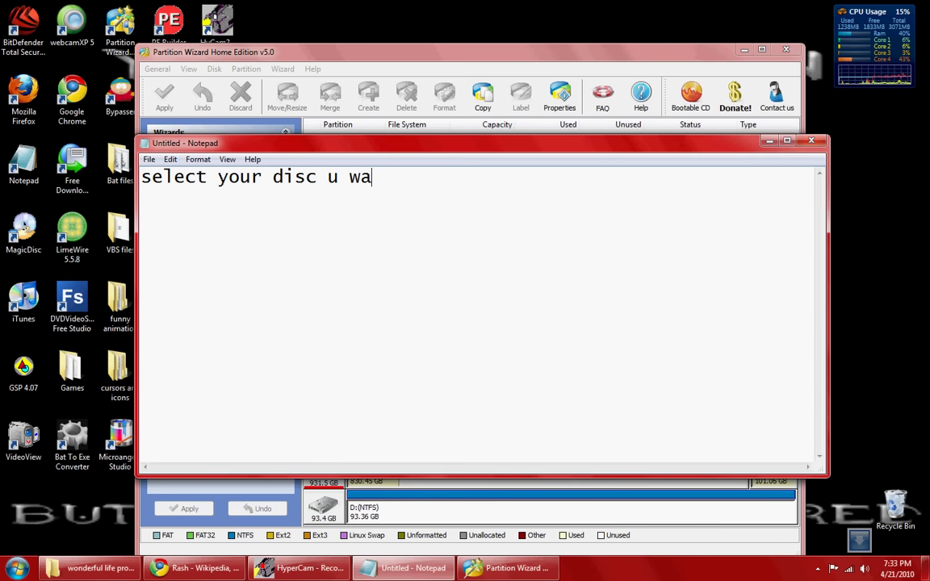
{"action": "type", "text": "nt to "}
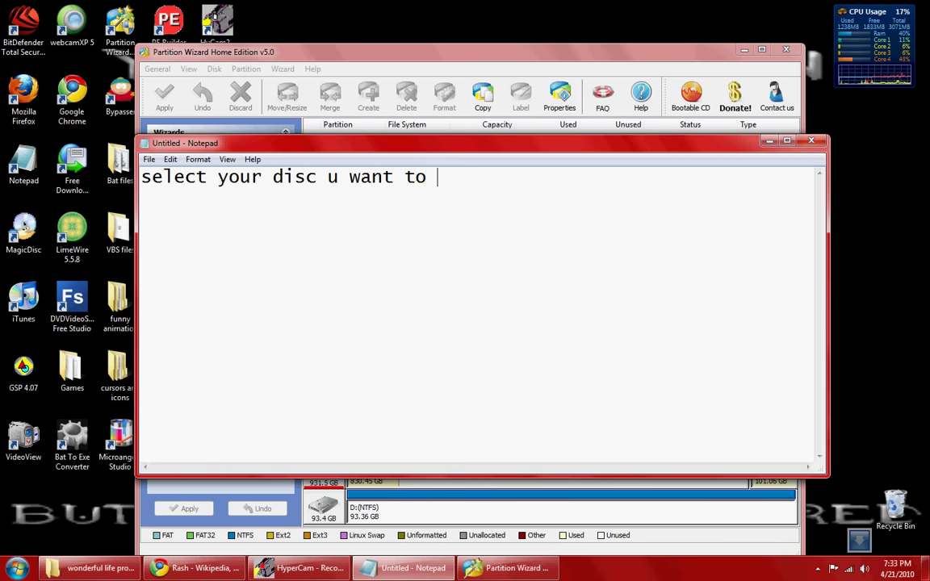
{"action": "type", "text": "spilt"}
{"action": "key", "text": "BackSpace"}
{"action": "key", "text": "BackSpace"}
{"action": "key", "text": "BackSpace"}
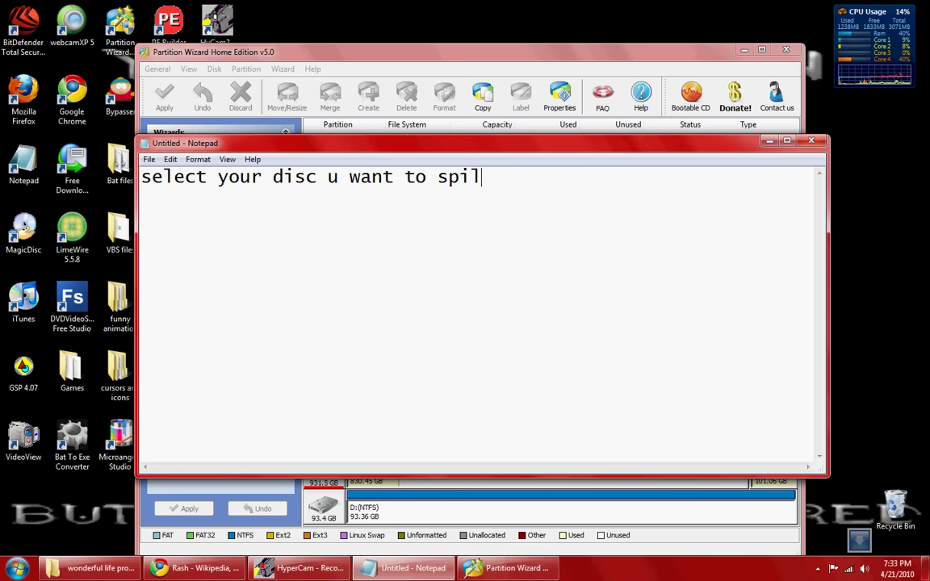
{"action": "type", "text": "lit"}
{"action": "key", "text": "ctrl+a"}
{"action": "key", "text": "BackSpace"}
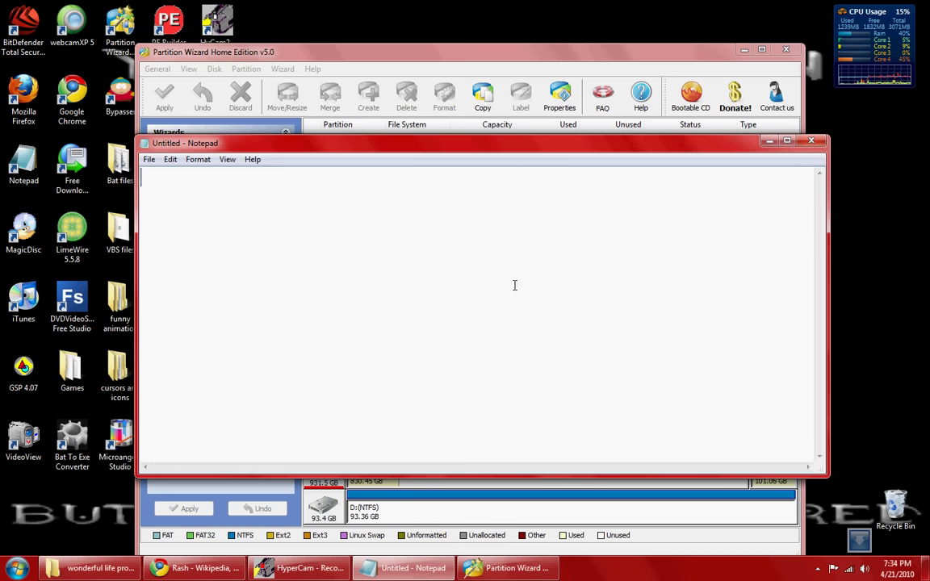
Step: In Partition Wizard, shrink the D: partition on Disk 2 to about 32.04 GB, leaving the freed space unallocated after it
{"action": "left_click", "coordinate": [770, 145]}
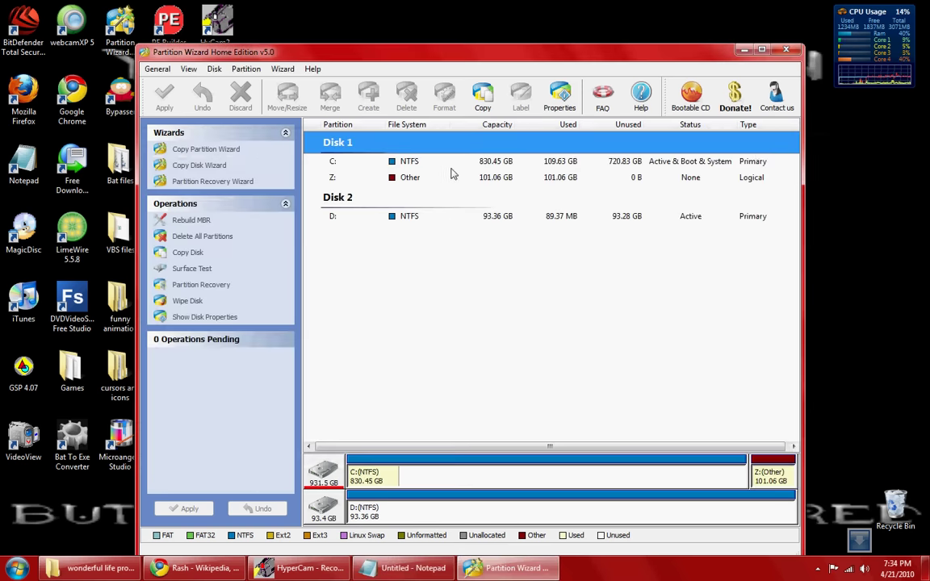
{"action": "left_click", "coordinate": [575, 218]}
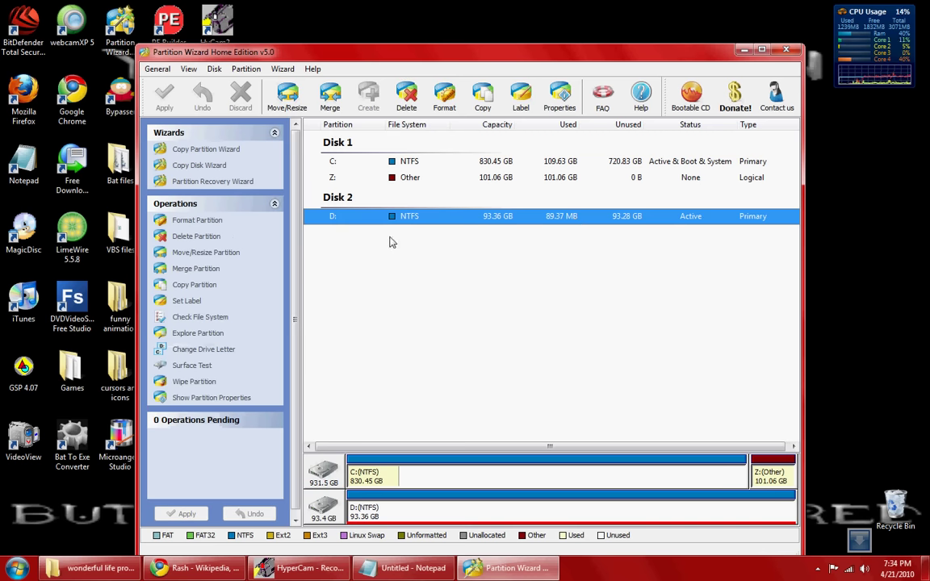
{"action": "left_click", "coordinate": [222, 257]}
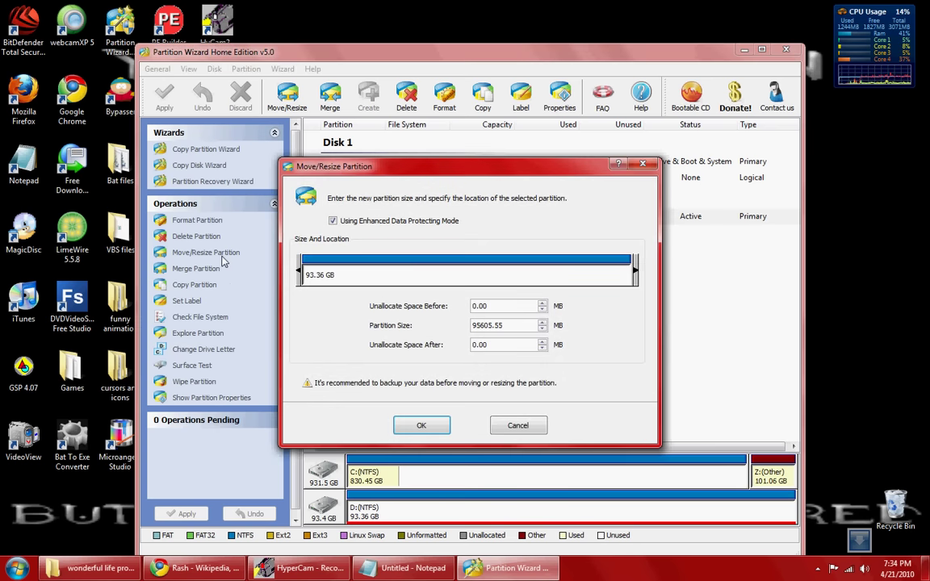
{"action": "left_click_drag", "start_coordinate": [634, 274], "coordinate": [420, 279]}
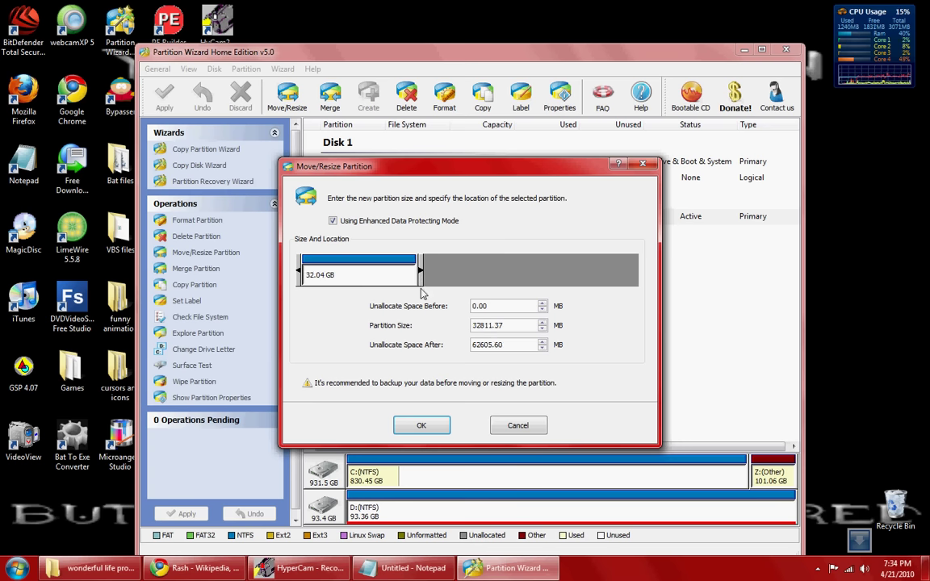
{"action": "left_click", "coordinate": [422, 426]}
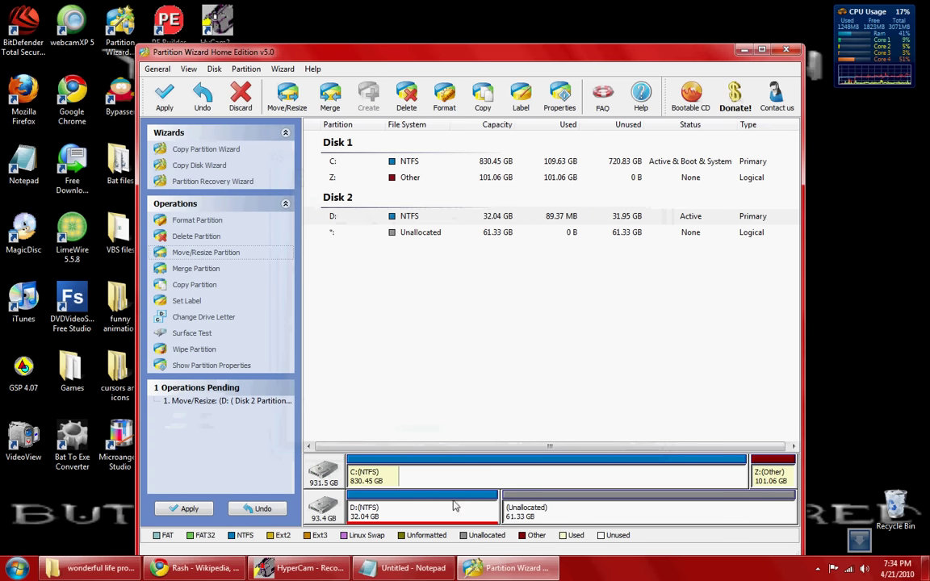
Step: Bring Notepad back below the partition list and write "i have changed the size of my second drive"
{"action": "left_click", "coordinate": [410, 569]}
{"action": "left_click_drag", "start_coordinate": [436, 141], "coordinate": [466, 251]}
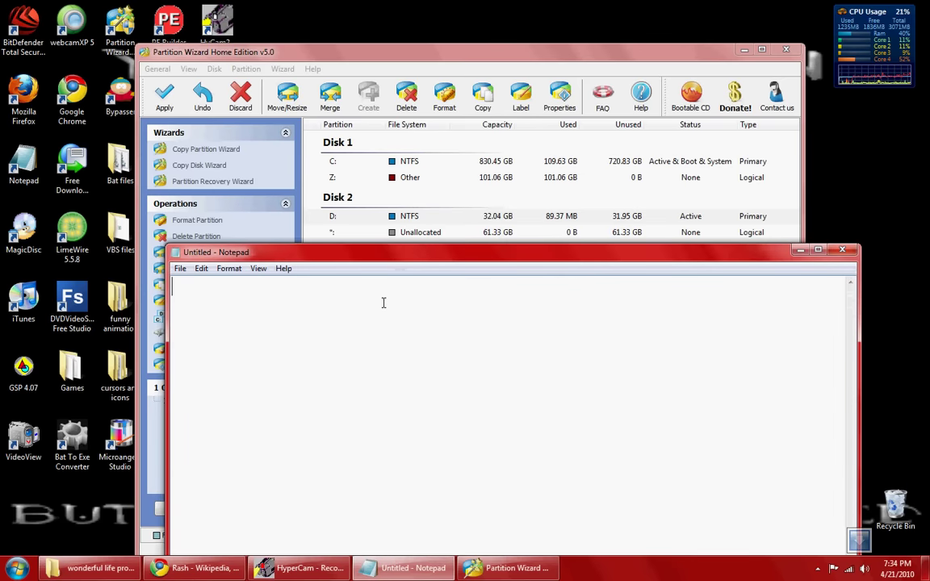
{"action": "type", "text": "i have c"}
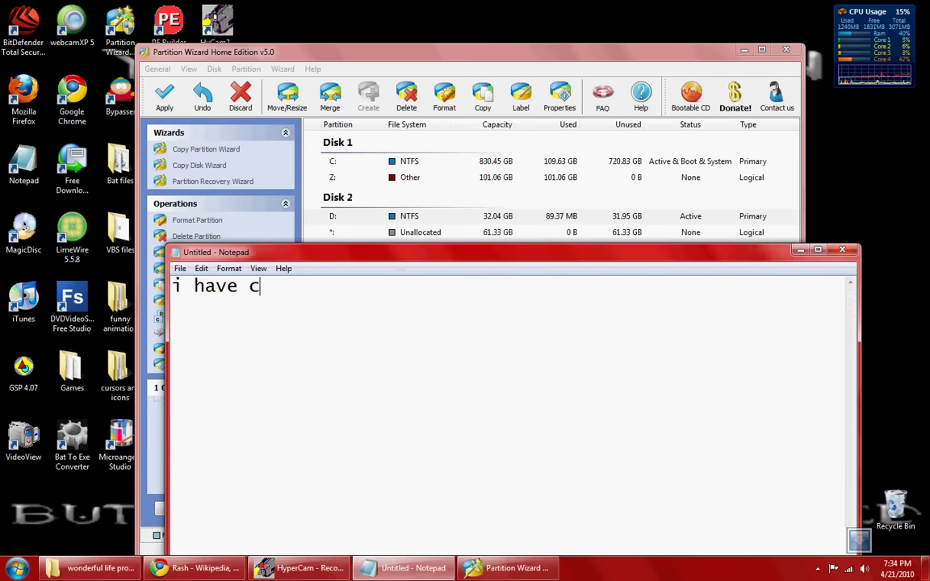
{"action": "type", "text": "hanged the si"}
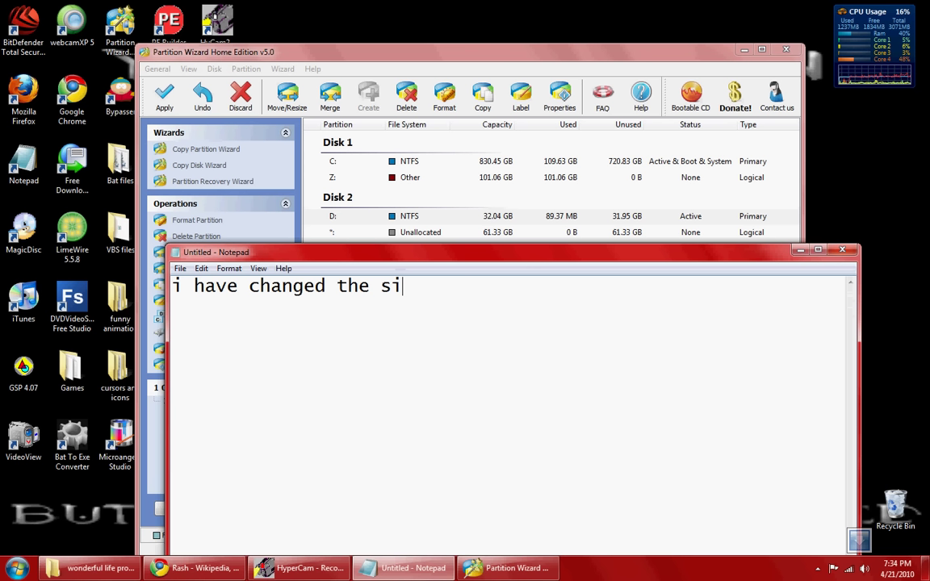
{"action": "type", "text": "ze of "}
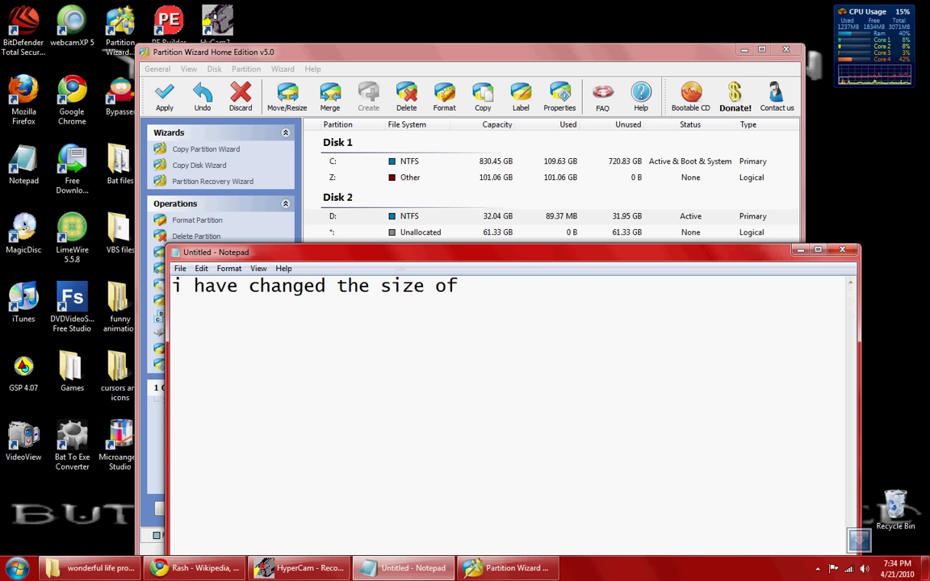
{"action": "type", "text": "my second d"}
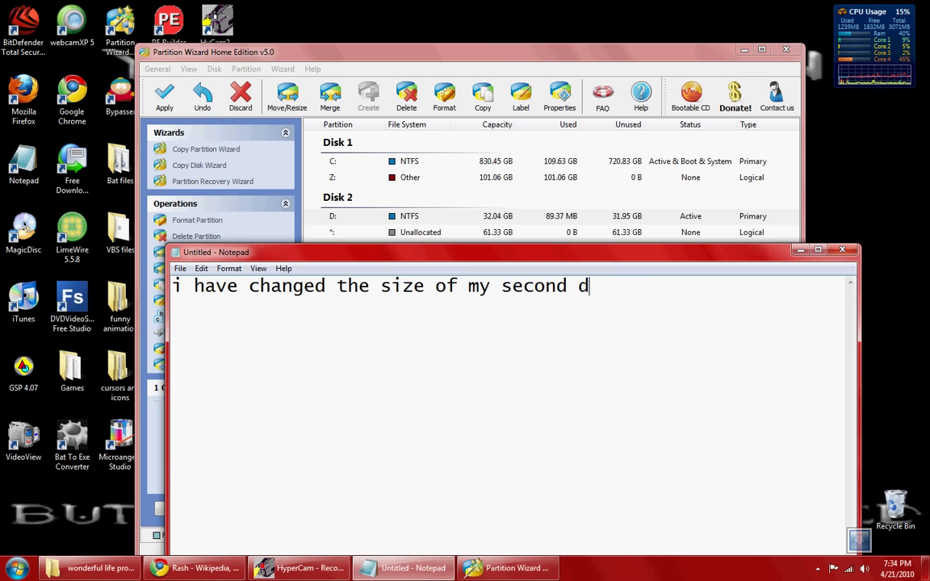
{"action": "type", "text": "rive"}
Step: Add a second line to the note reading "you will see the unallocated space is 61gb"
{"action": "key", "text": "Return"}
{"action": "type", "text": "you"}
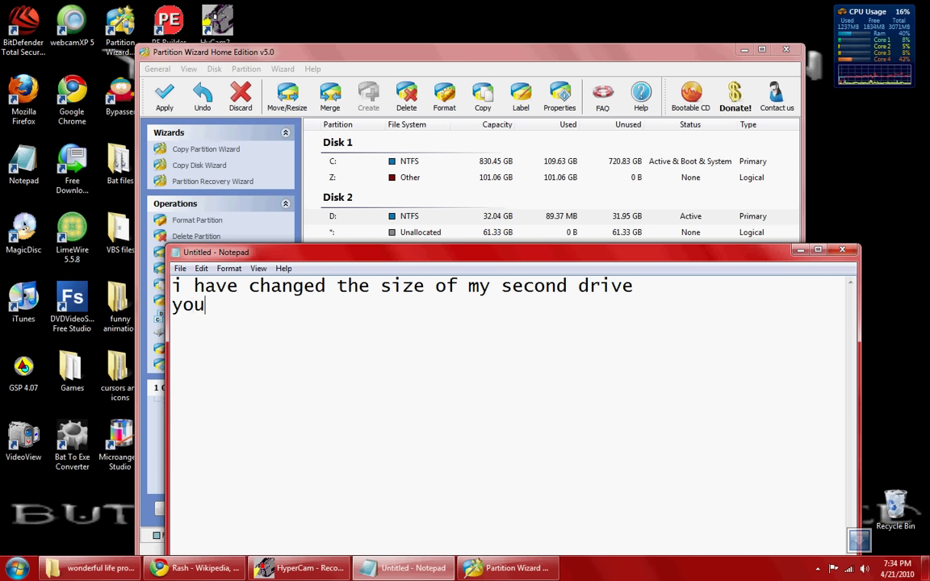
{"action": "type", "text": " eil"}
{"action": "key", "text": "BackSpace"}
{"action": "key", "text": "BackSpace"}
{"action": "key", "text": "BackSpace"}
{"action": "type", "text": "will see "}
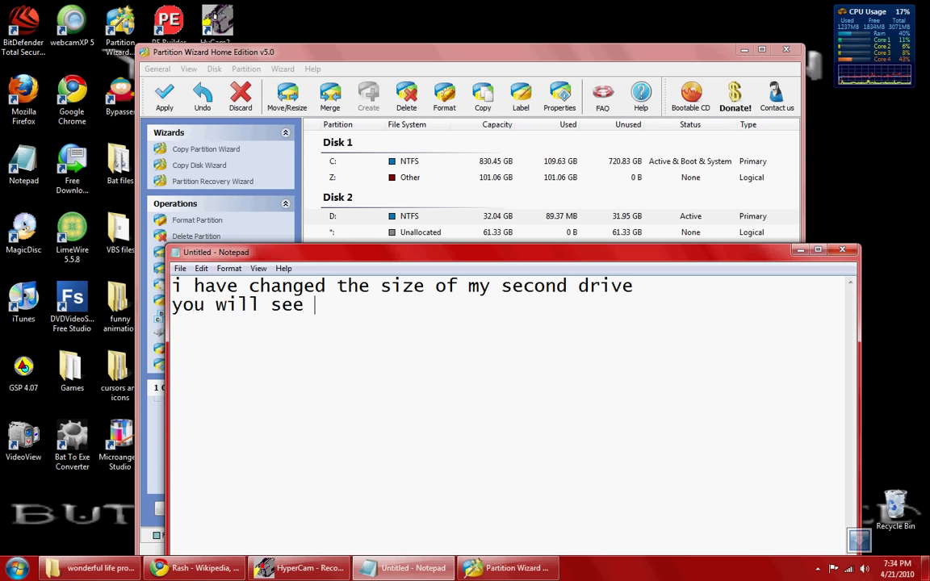
{"action": "type", "text": "the unalloc"}
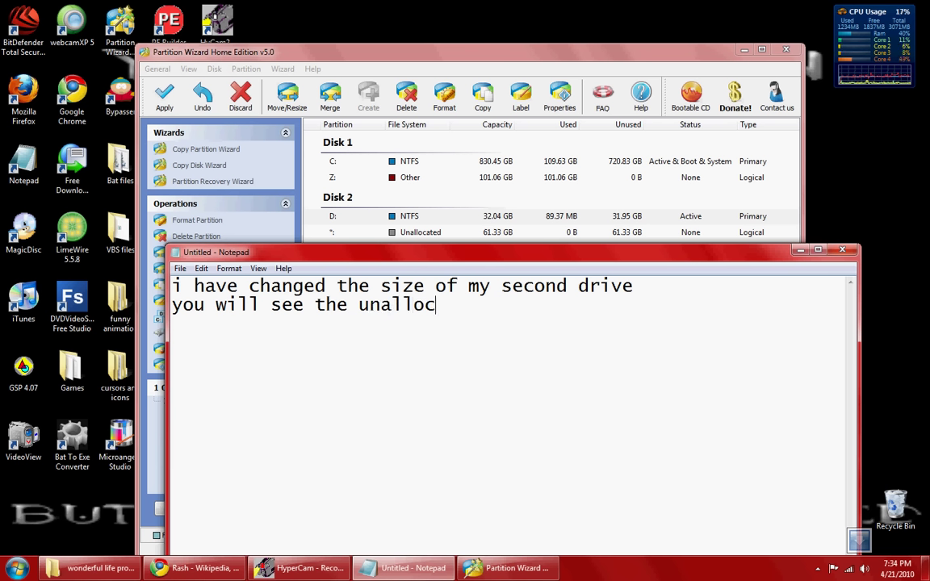
{"action": "type", "text": "ated space"}
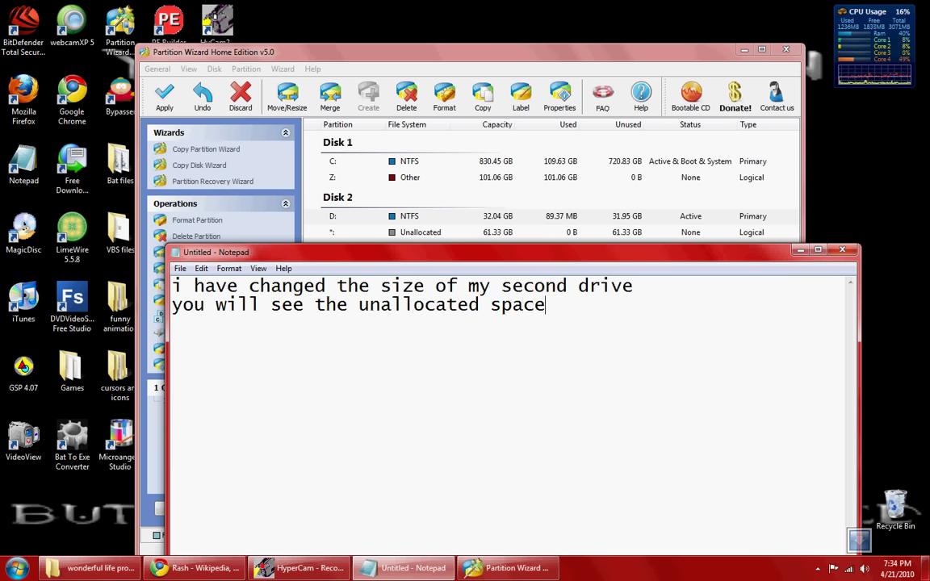
{"action": "type", "text": " is "}
{"action": "type", "text": "61gb"}
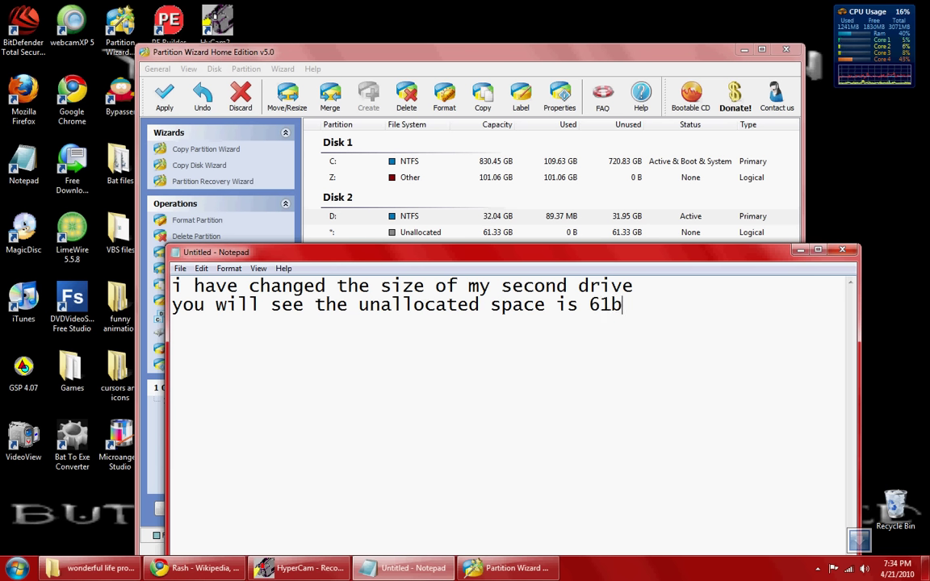
{"action": "key", "text": "BackSpace"}
{"action": "type", "text": "gb"}
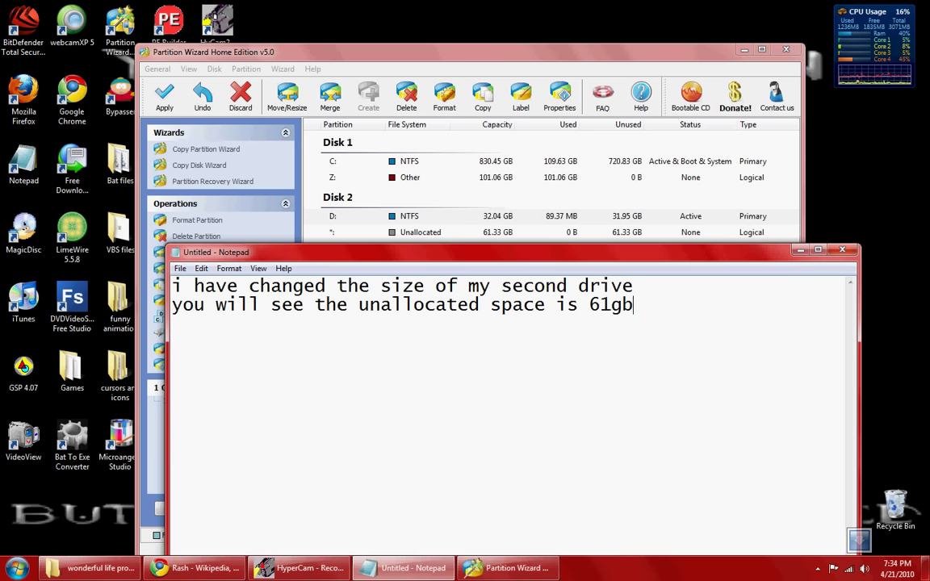
Step: Replace the whole Notepad note with "just follow what i do"
{"action": "key", "text": "BackSpace"}
{"action": "key", "text": "BackSpace"}
{"action": "key", "text": "BackSpace"}
{"action": "key", "text": "BackSpace"}
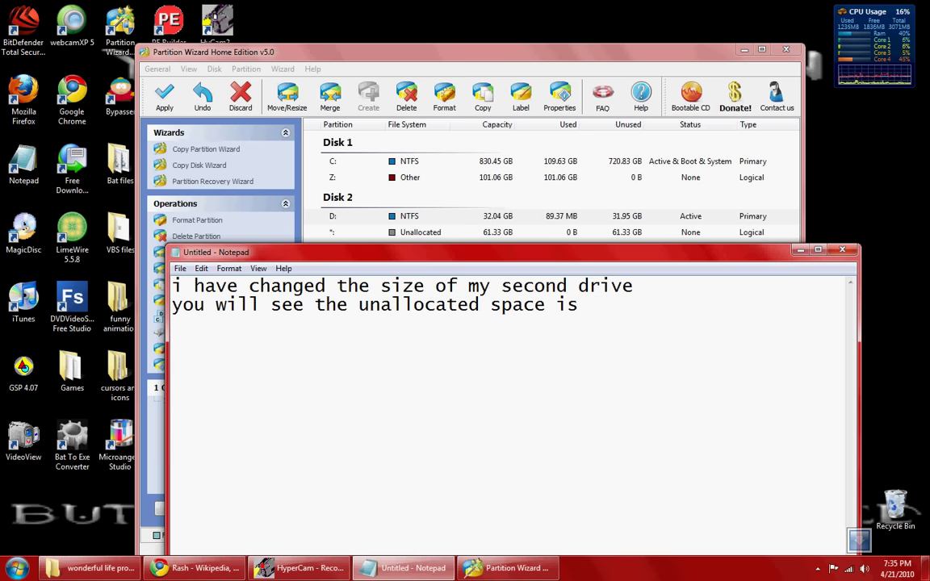
{"action": "key", "text": "ctrl+a"}
{"action": "key", "text": "BackSpace"}
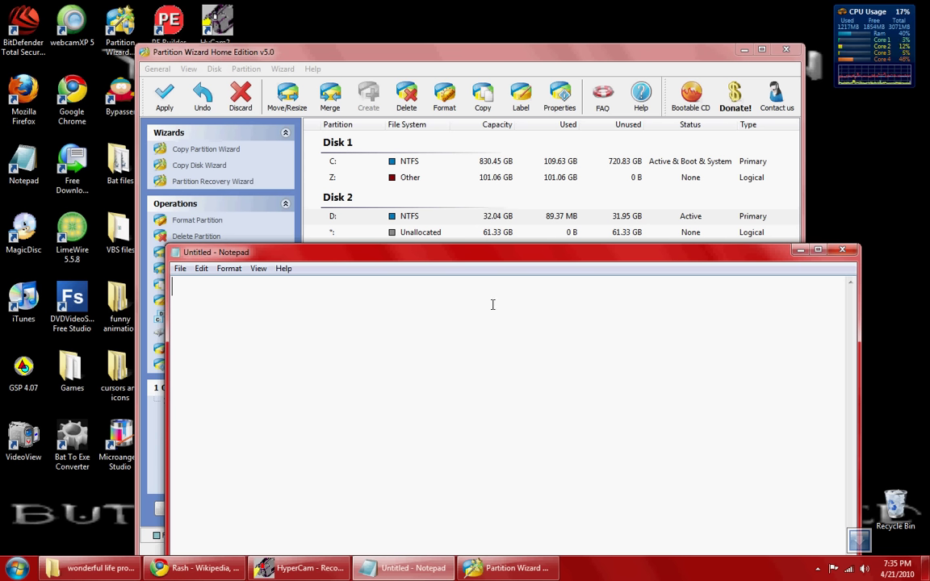
{"action": "type", "text": "just foll"}
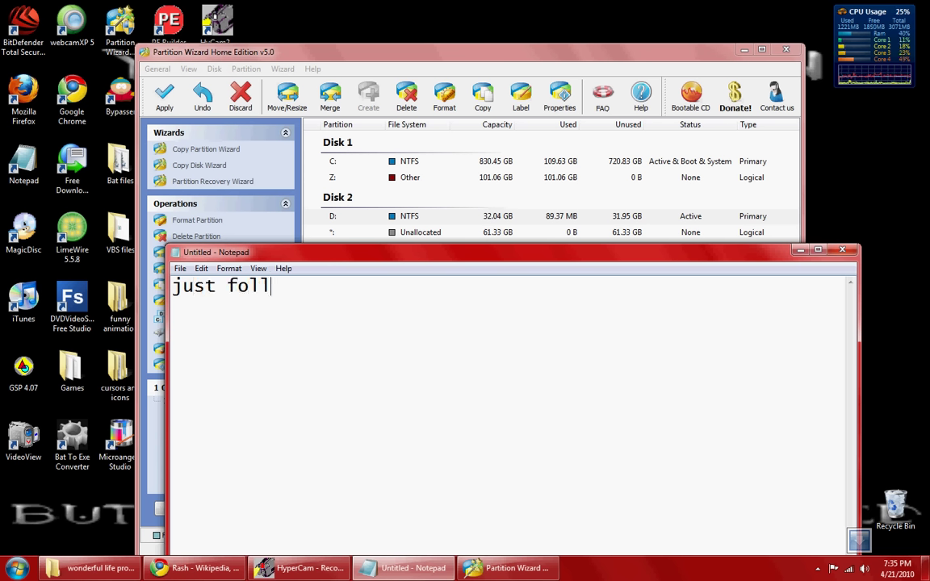
{"action": "type", "text": "ow whaTI"}
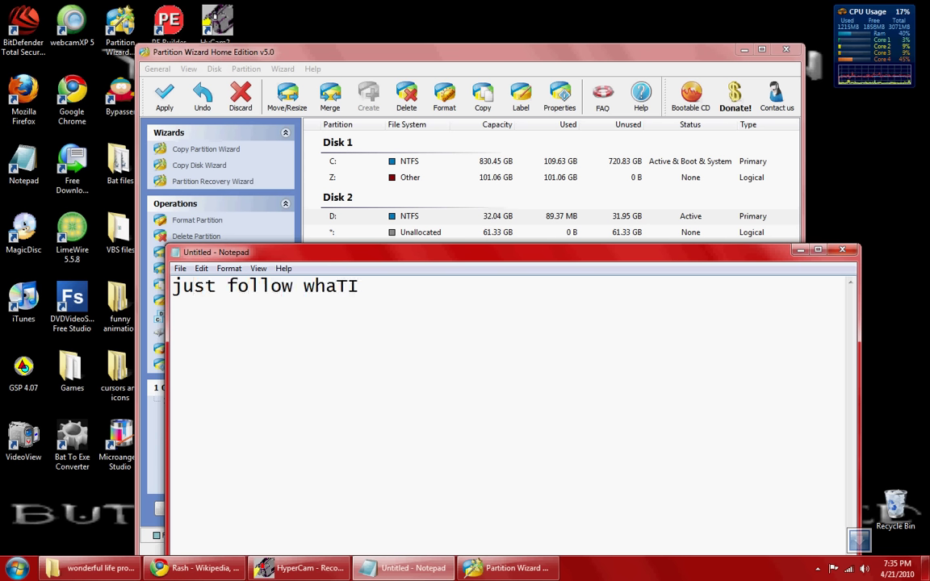
{"action": "type", "text": "t i do"}
Step: Set up a new logical NTFS partition in Disk 2's unallocated space with drive letter L:
{"action": "left_click", "coordinate": [500, 233]}
{"action": "right_click", "coordinate": [504, 234]}
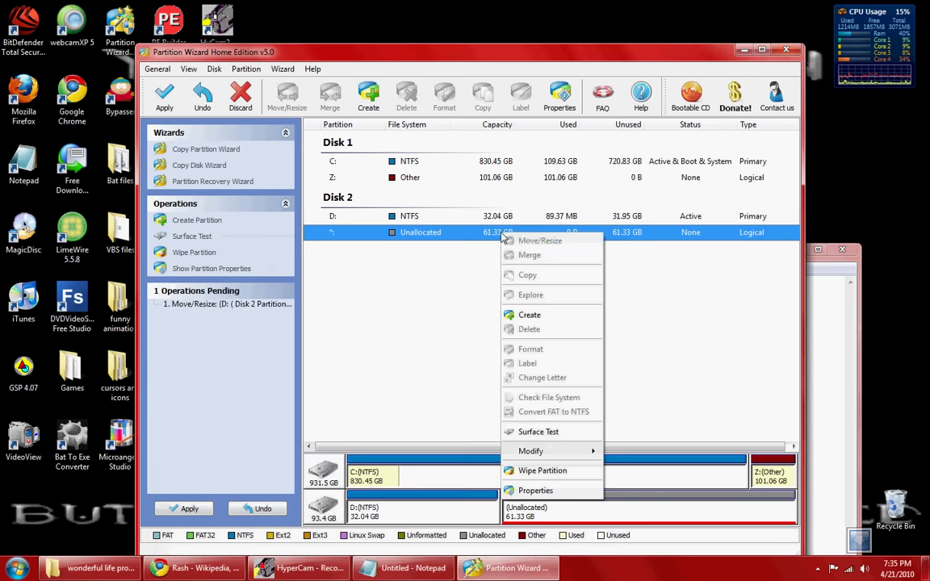
{"action": "left_click", "coordinate": [577, 319]}
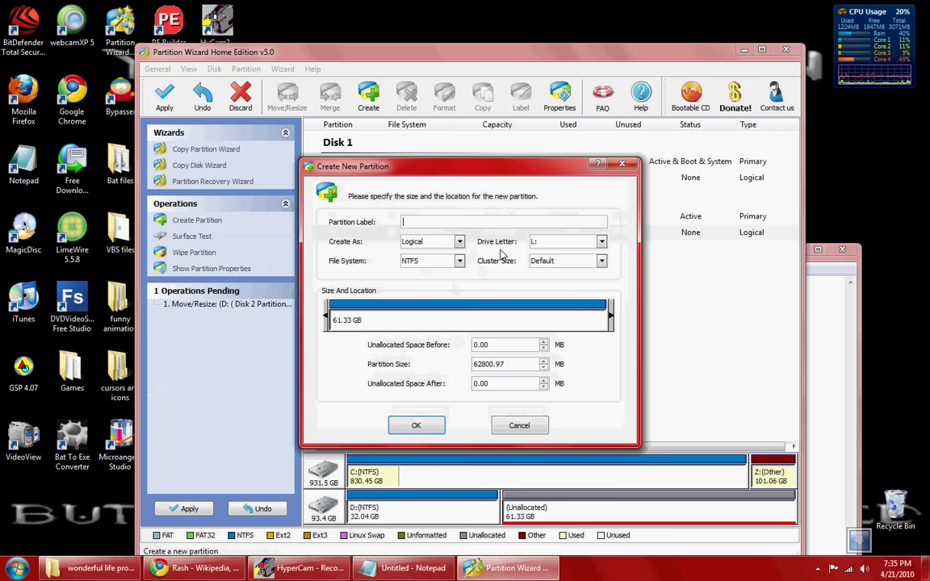
{"action": "left_click", "coordinate": [573, 242]}
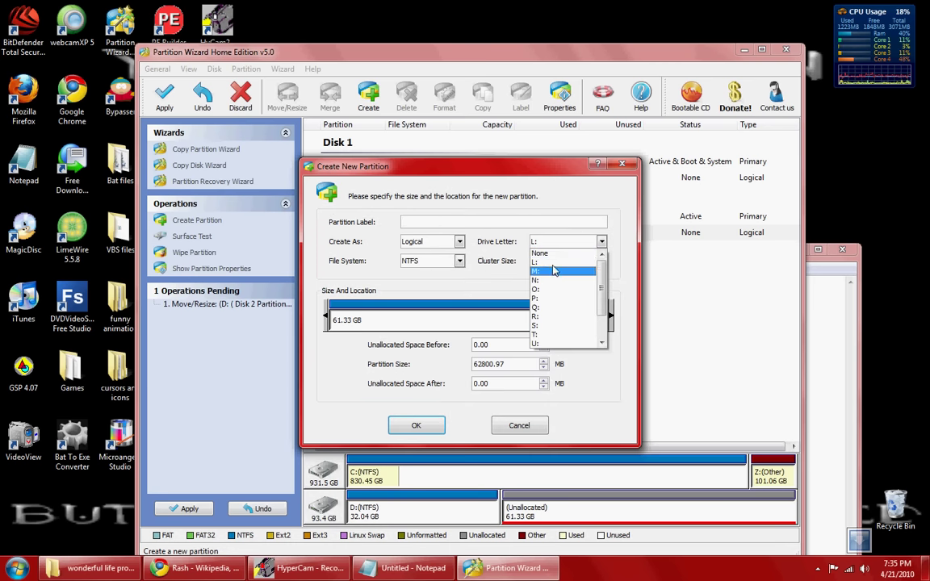
{"action": "left_click", "coordinate": [554, 264]}
Step: Switch to Notepad and replace the whole note with "doesnt matter which letter you choose"
{"action": "key", "text": "alt+Tab"}
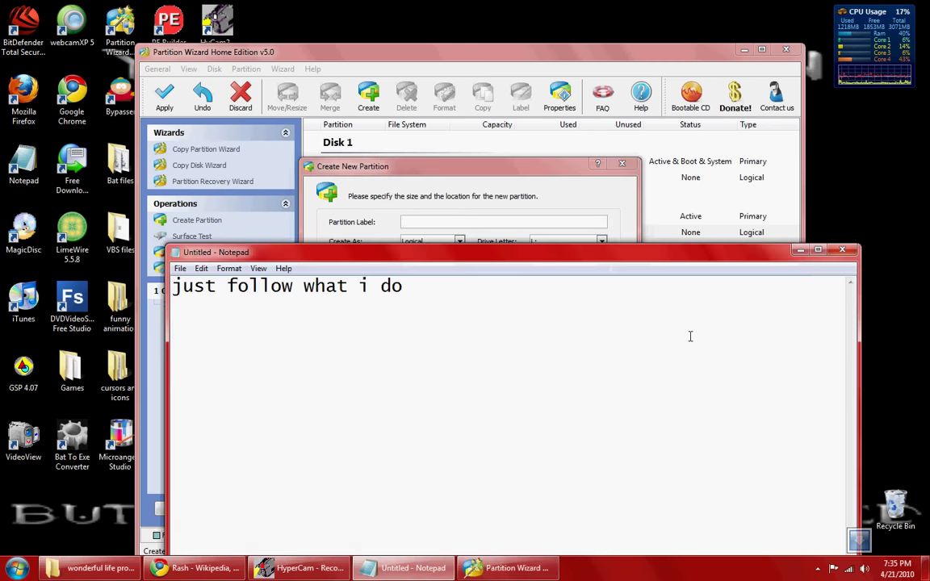
{"action": "left_click_drag", "start_coordinate": [690, 336], "coordinate": [216, 243]}
{"action": "key", "text": "BackSpace"}
{"action": "key", "text": "BackSpace"}
{"action": "key", "text": "BackSpace"}
{"action": "key", "text": "BackSpace"}
{"action": "key", "text": "BackSpace"}
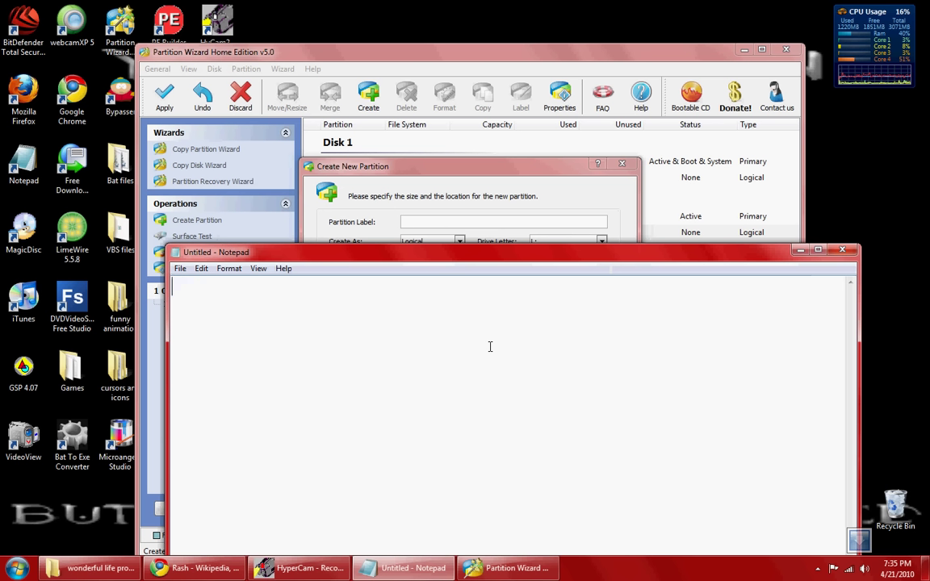
{"action": "type", "text": "doesnt matter"}
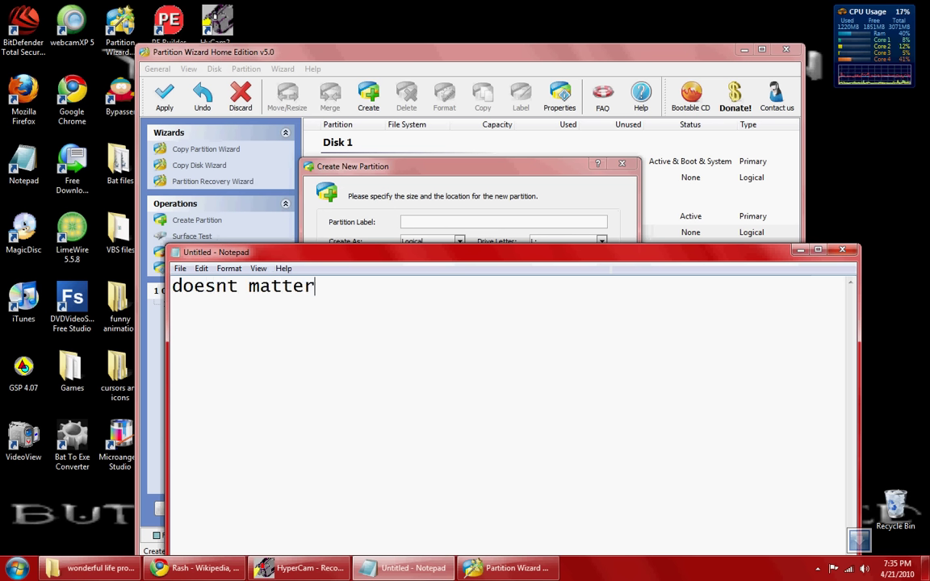
{"action": "type", "text": " which letter"}
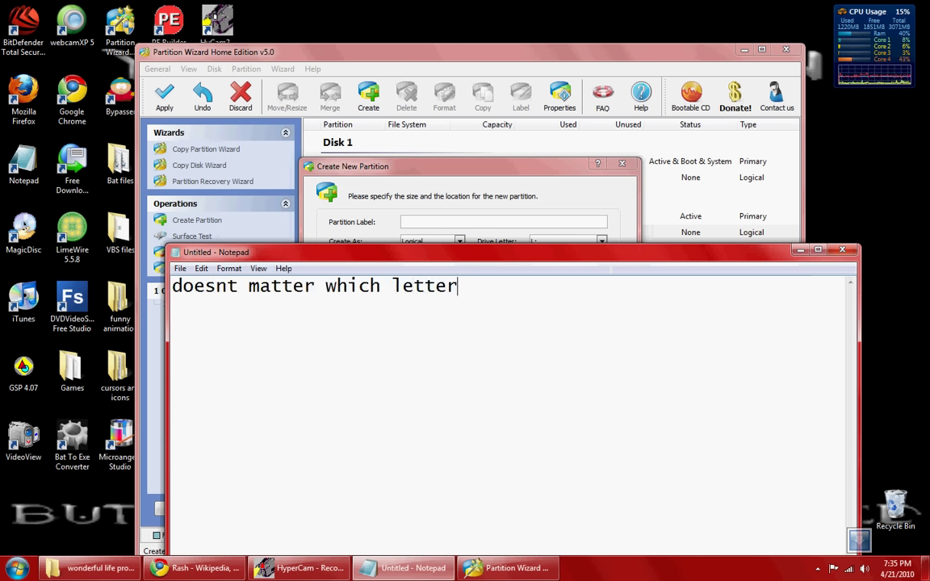
{"action": "type", "text": " you choose"}
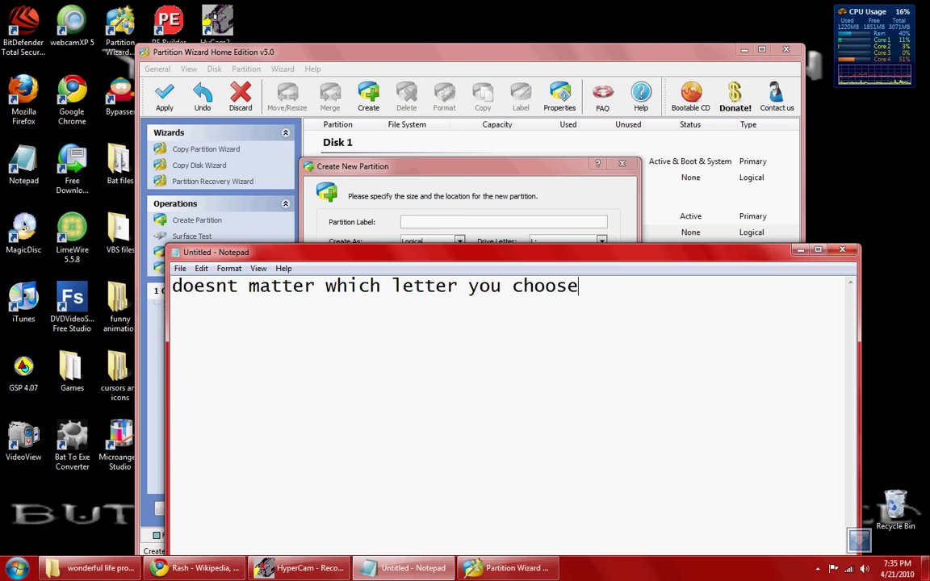
Step: Return to Partition Wizard and accept the new L: partition with its full 61.33 GB size
{"action": "left_click", "coordinate": [391, 163]}
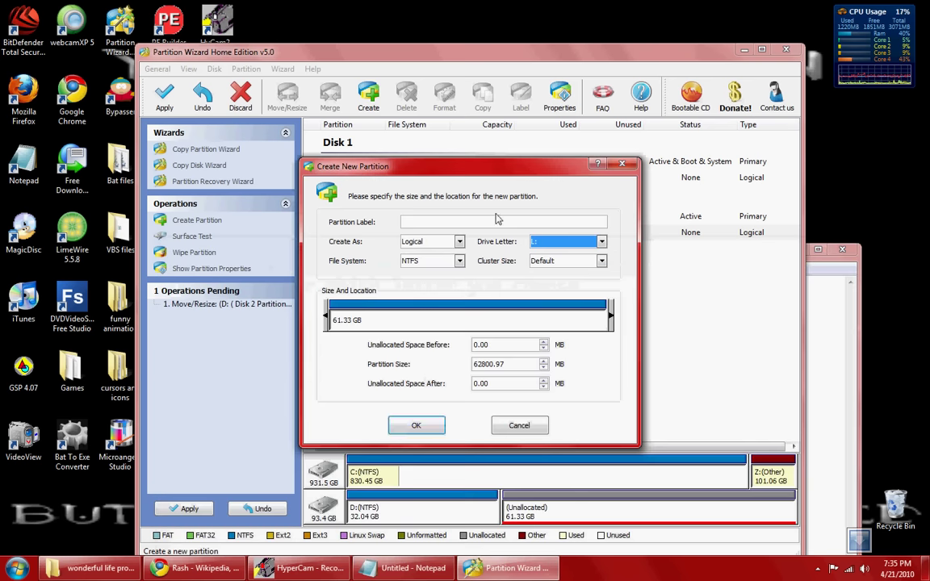
{"action": "left_click", "coordinate": [416, 427]}
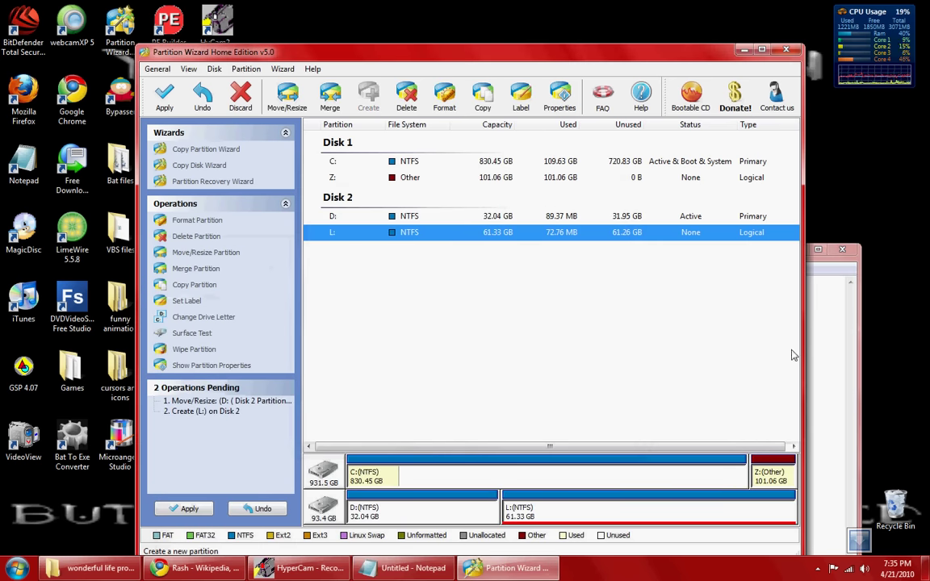
Step: Replace the Notepad note with "now i split my drive in two" and a second line "its not final until i click"
{"action": "left_click", "coordinate": [833, 353]}
{"action": "key", "text": "ctrl+a"}
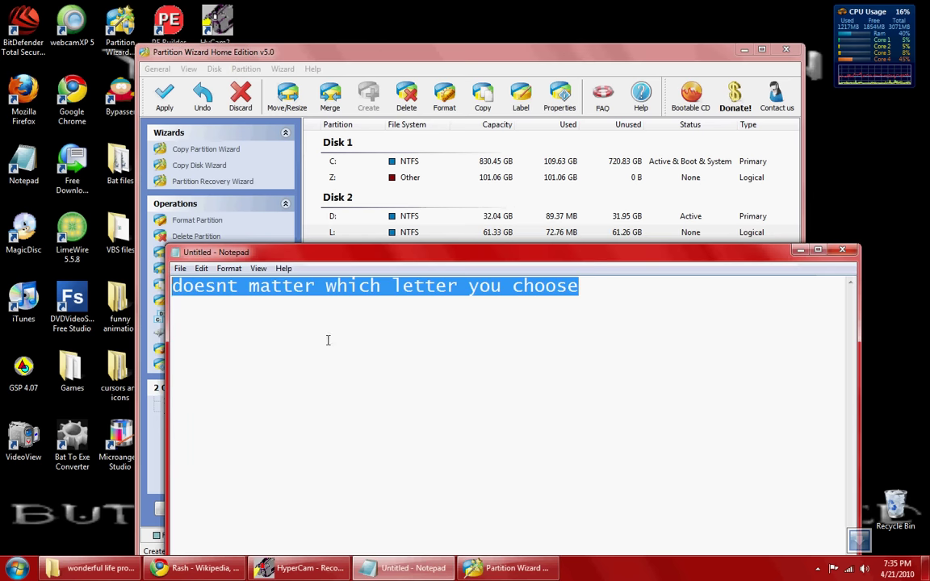
{"action": "type", "text": "now i split "}
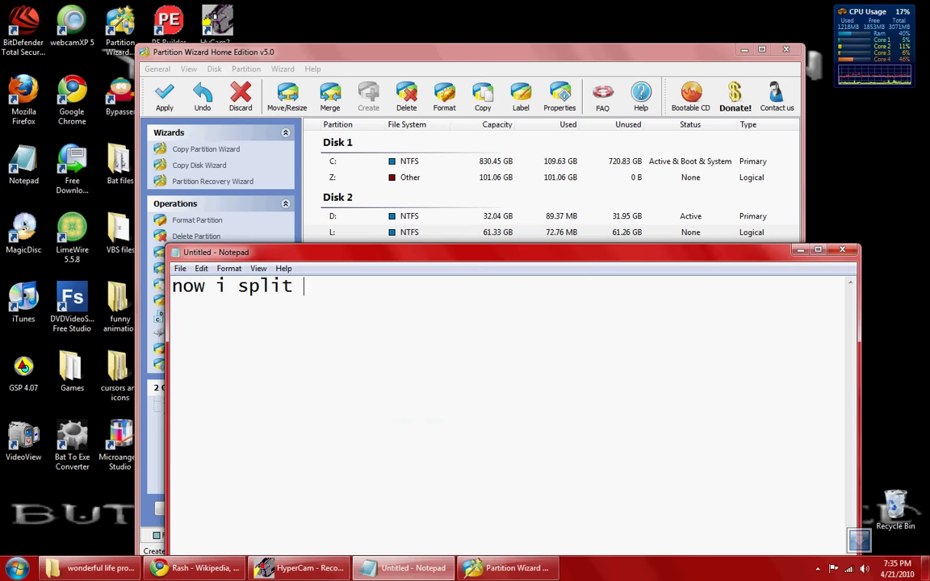
{"action": "type", "text": "my drive in "}
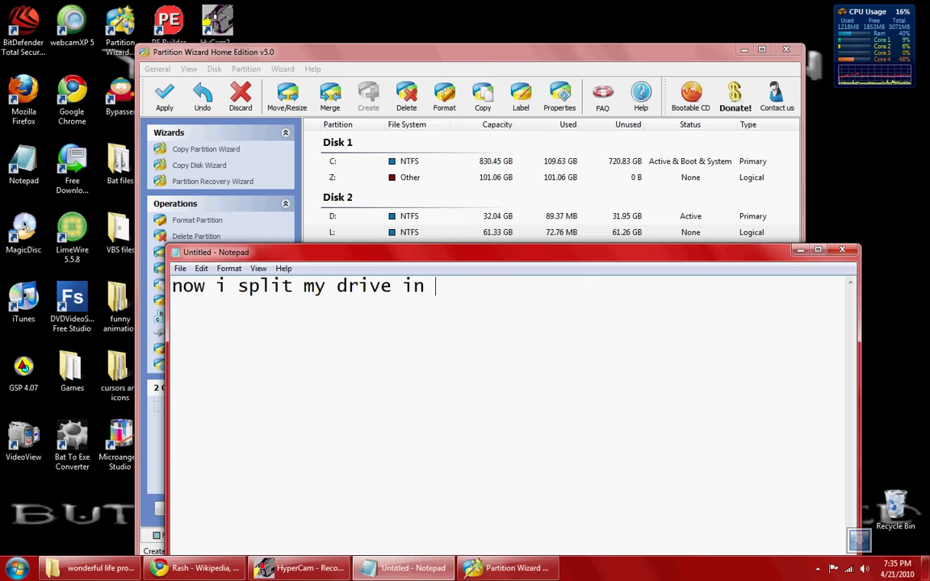
{"action": "type", "text": "two it"}
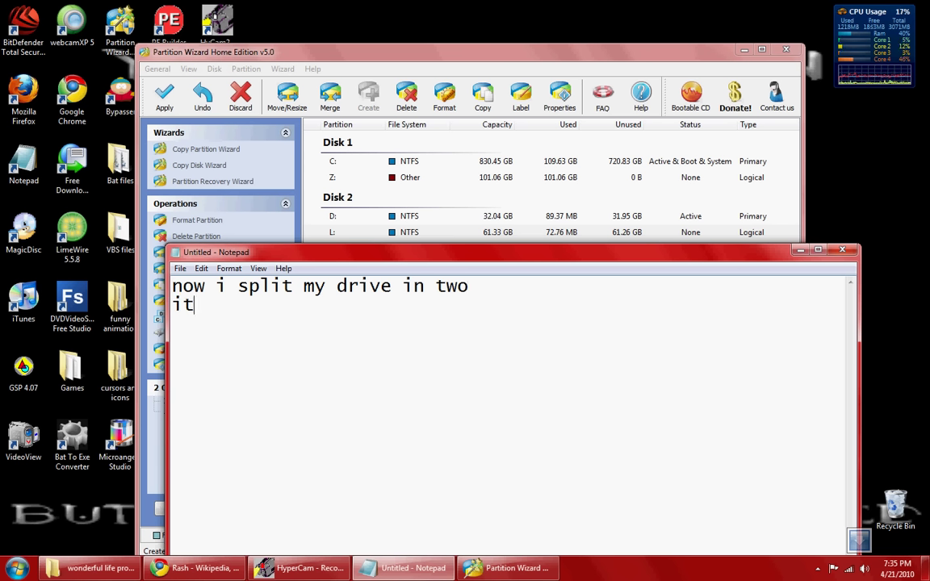
{"action": "type", "text": "s not final "}
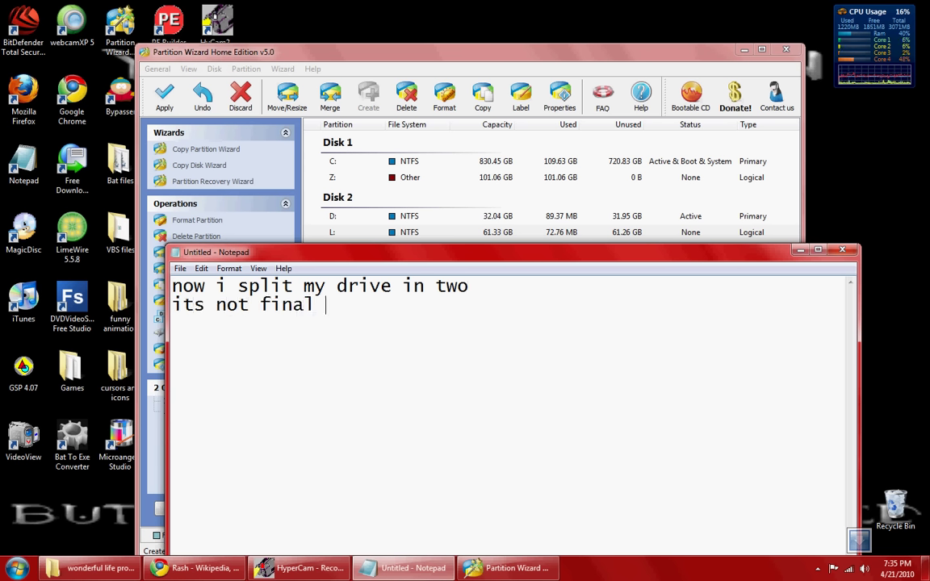
{"action": "type", "text": "until i click"}
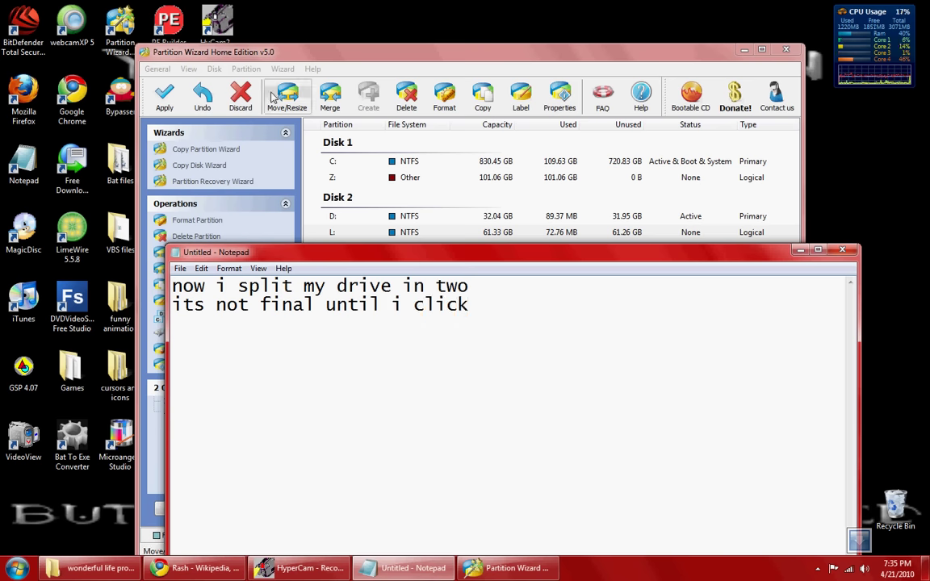
Step: Apply the pending D: resize and L: creation in Partition Wizard and agree to proceed
{"action": "left_click", "coordinate": [323, 232]}
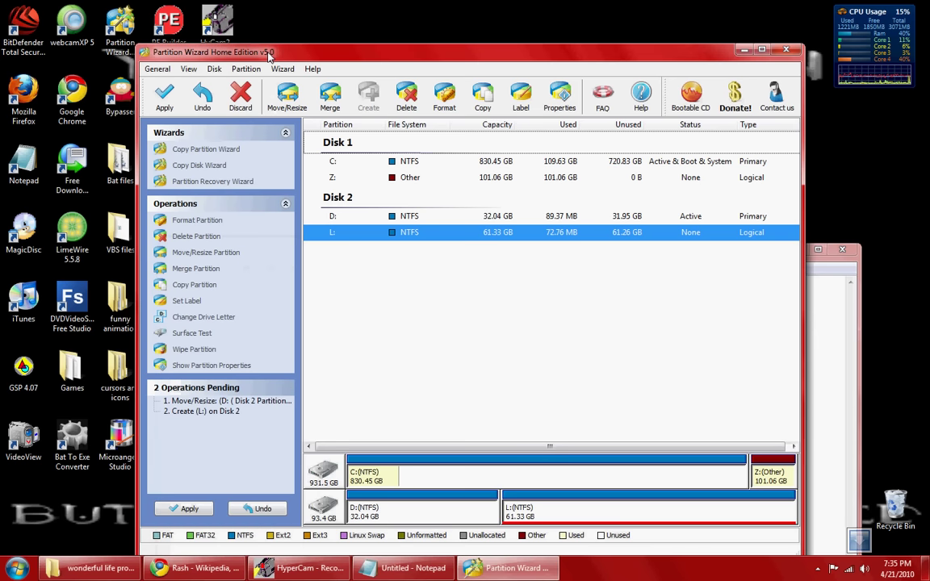
{"action": "left_click", "coordinate": [191, 509]}
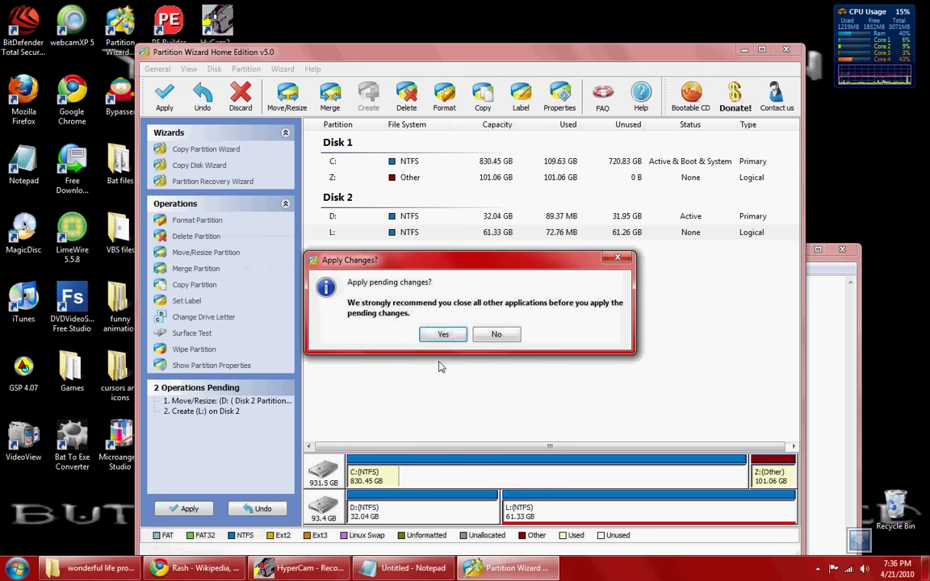
{"action": "left_click", "coordinate": [443, 334]}
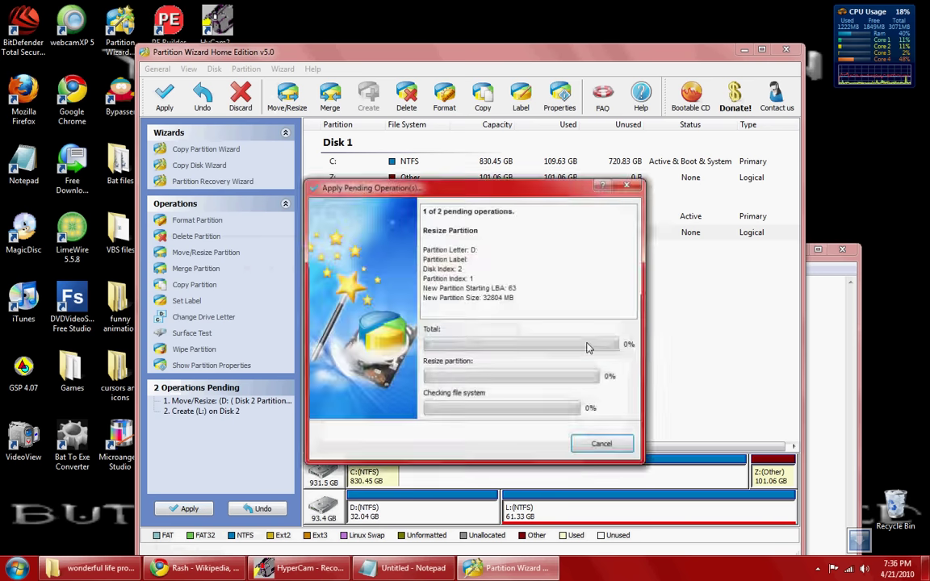
Step: Complete the second line of the Notepad note with "apply (the one u just saw me click)"
{"action": "left_click", "coordinate": [829, 369]}
{"action": "type", "text": "ap"}
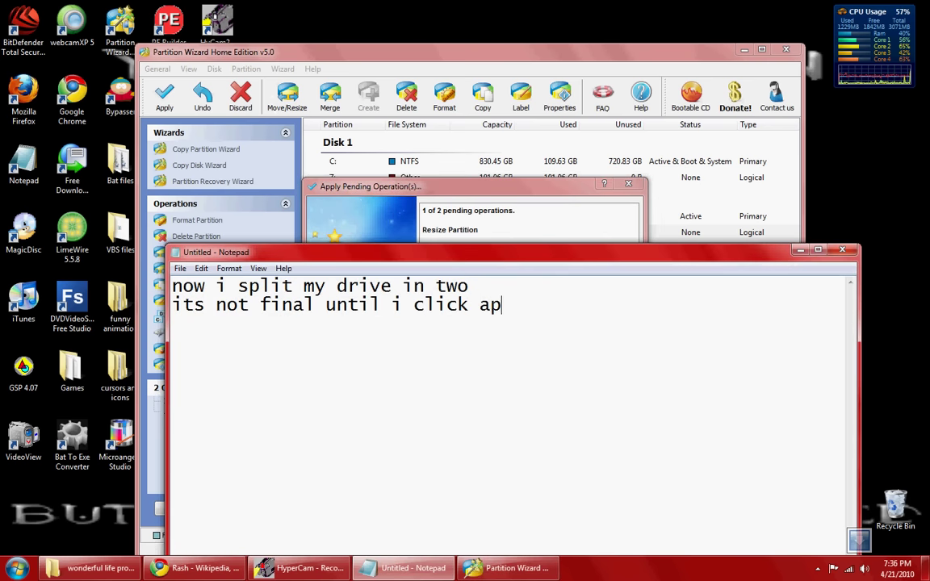
{"action": "type", "text": "ply "}
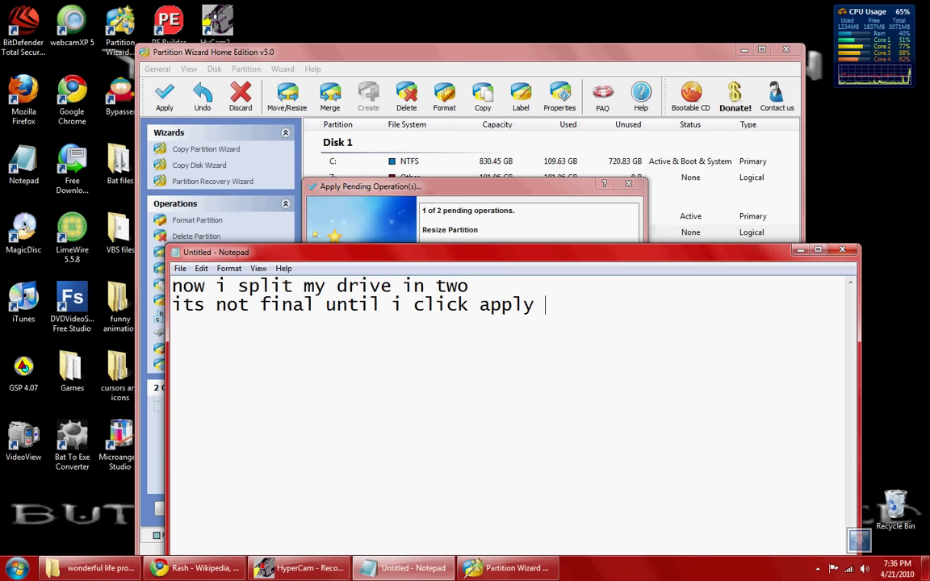
{"action": "type", "text": "(the one u "}
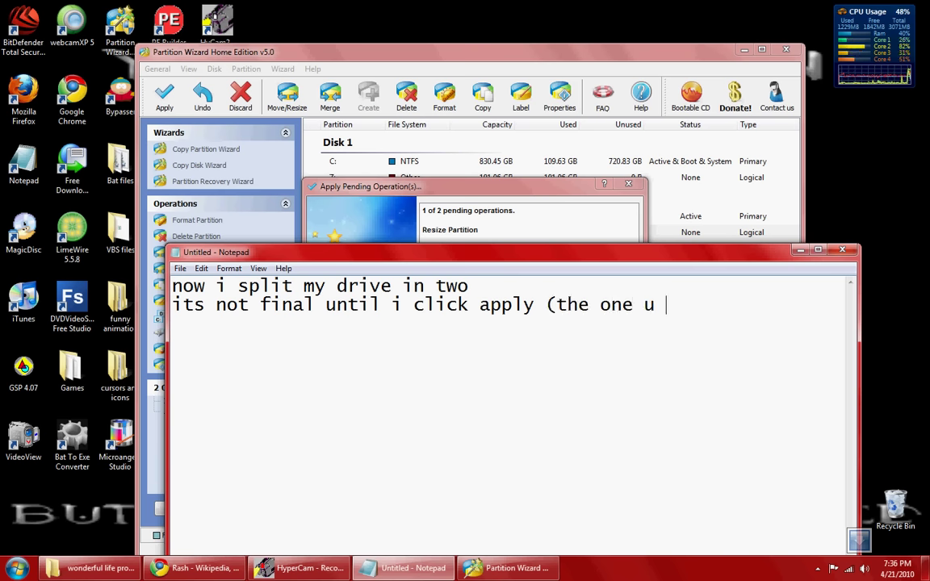
{"action": "type", "text": "just saw me"}
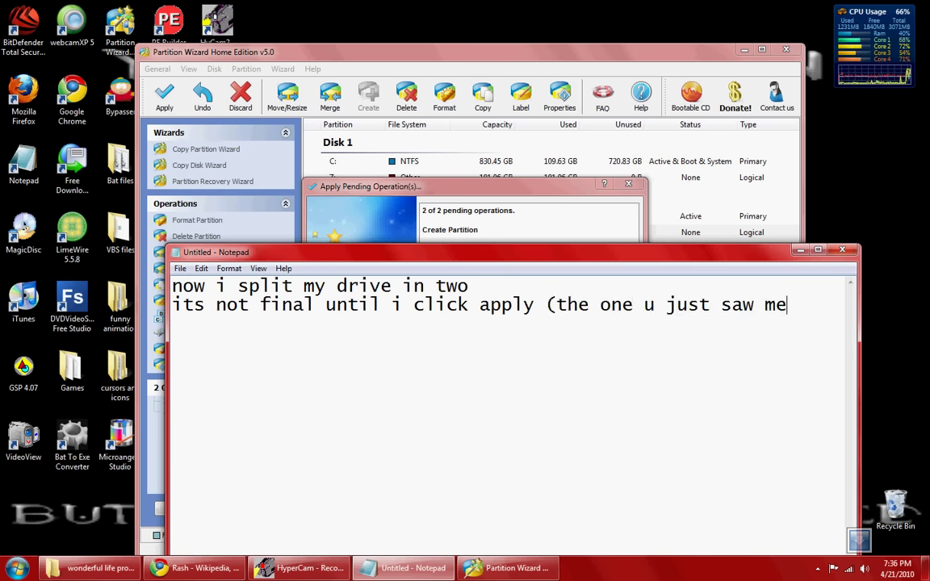
{"action": "type", "text": " click)"}
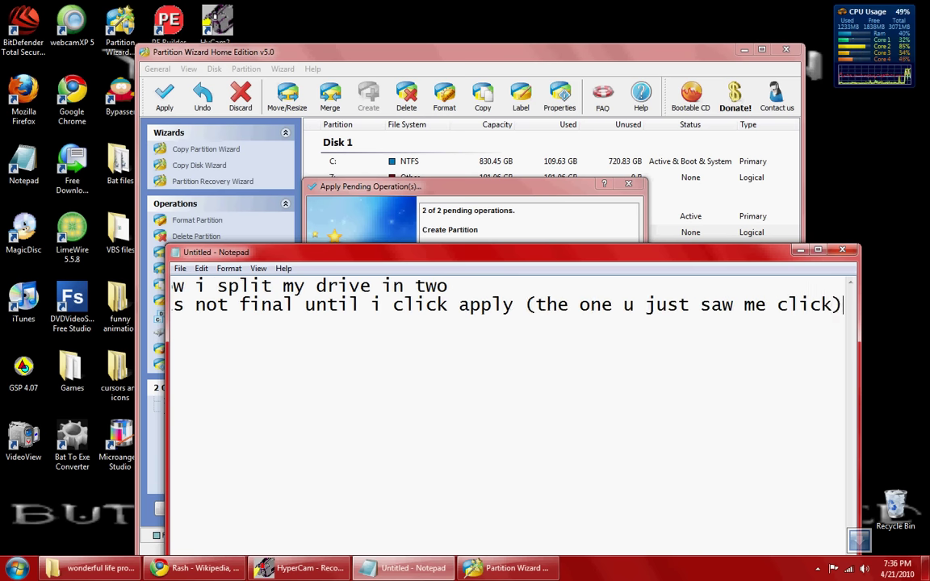
Step: Clear the Notepad note and dismiss Partition Wizard's completion message
{"action": "key", "text": "ctrl+a"}
{"action": "key", "text": "Delete"}
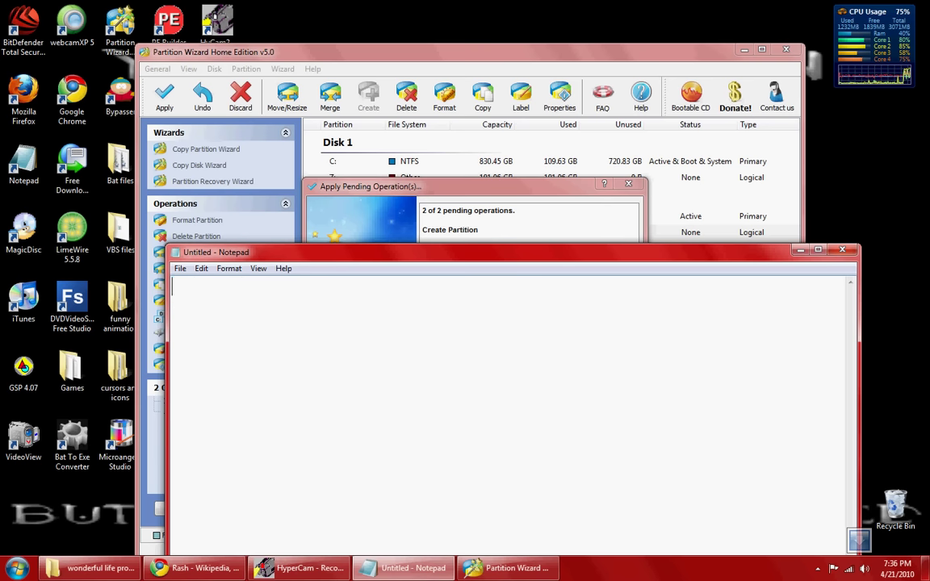
{"action": "left_click_drag", "start_coordinate": [612, 259], "coordinate": [604, 322]}
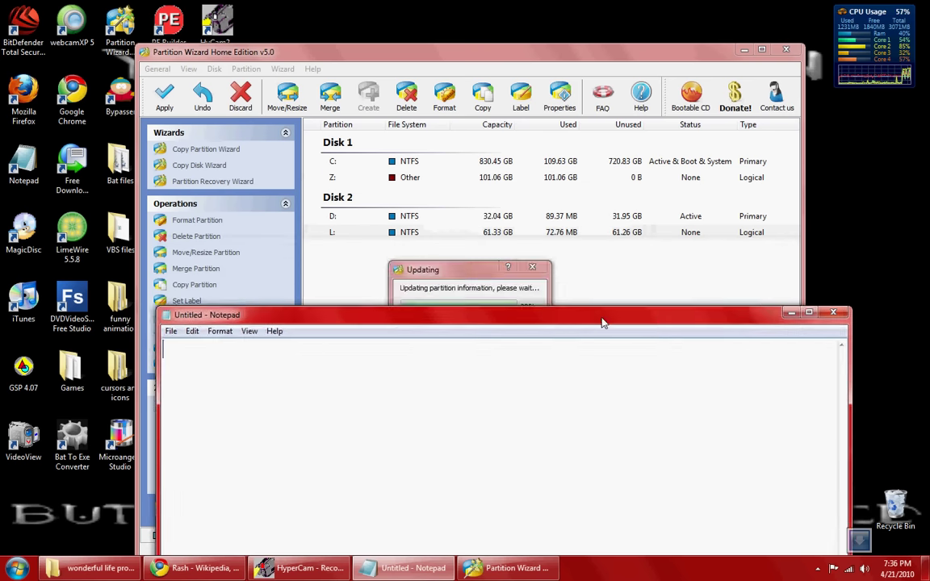
{"action": "left_click", "coordinate": [478, 438]}
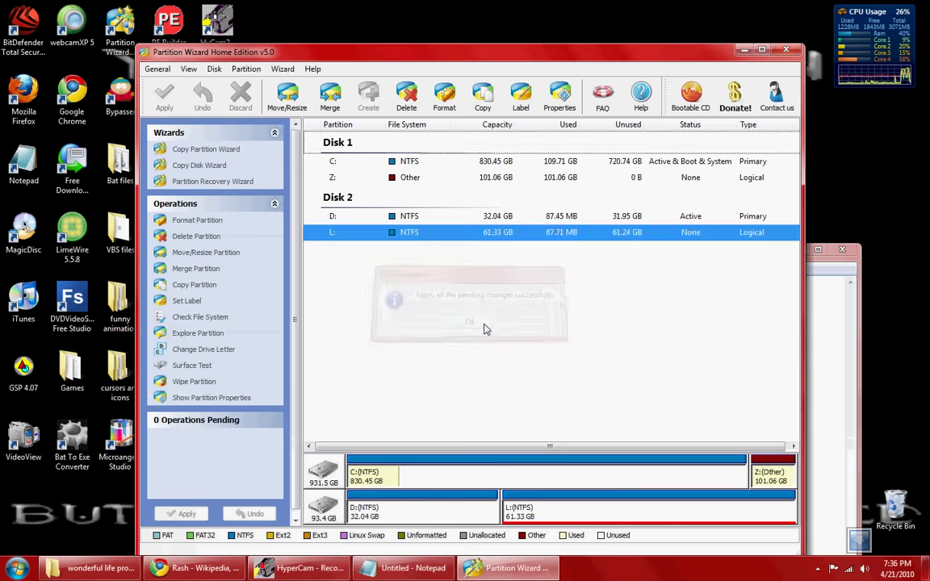
Step: Write "now i have two partitions on my one drive" in the empty Notepad note
{"action": "left_click", "coordinate": [824, 311]}
{"action": "type", "text": "nmow"}
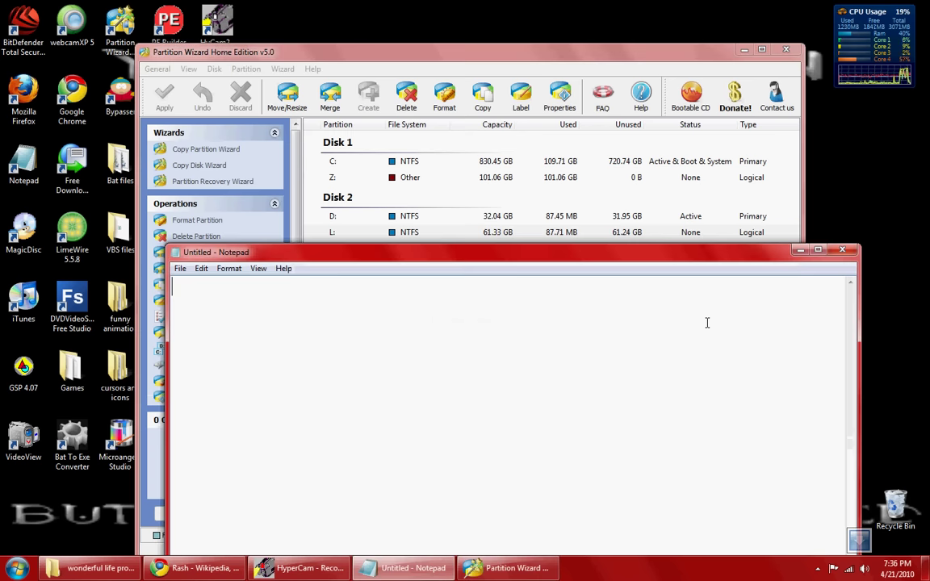
{"action": "key", "text": "BackSpace"}
{"action": "key", "text": "BackSpace"}
{"action": "key", "text": "BackSpace"}
{"action": "type", "text": "w"}
{"action": "key", "text": "BackSpace"}
{"action": "type", "text": "ow i "}
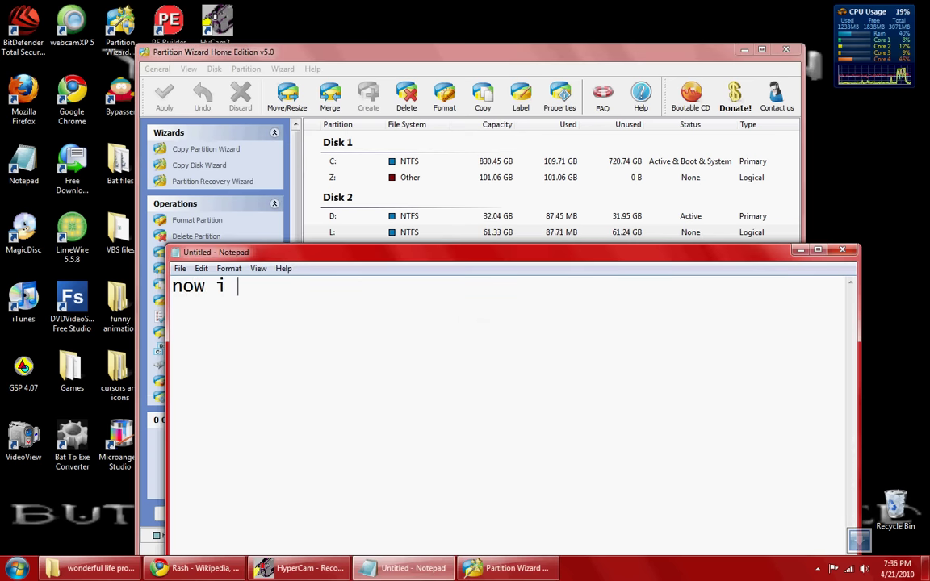
{"action": "type", "text": "have two pa"}
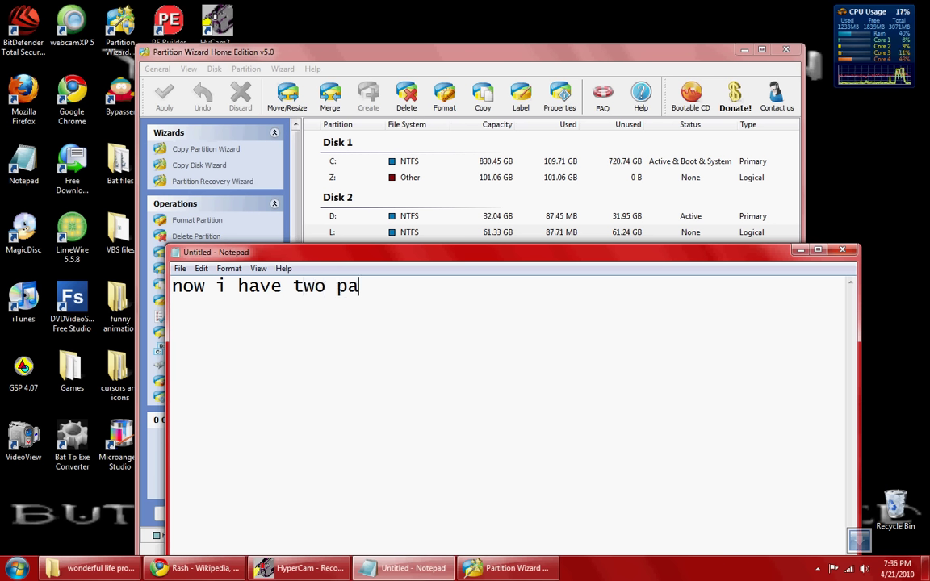
{"action": "type", "text": "rtitin"}
{"action": "key", "text": "BackSpace"}
{"action": "key", "text": "BackSpace"}
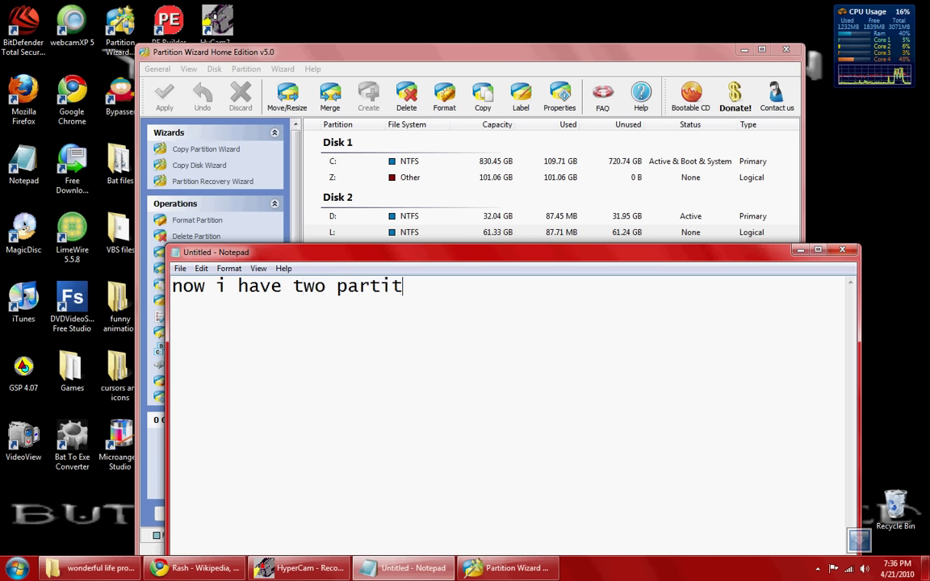
{"action": "type", "text": "ion"}
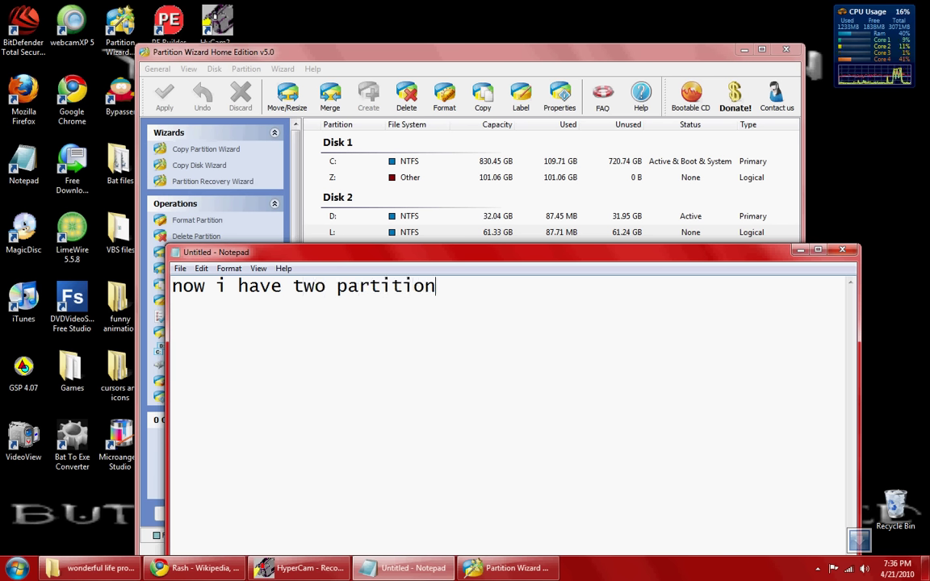
{"action": "type", "text": "s on my one "}
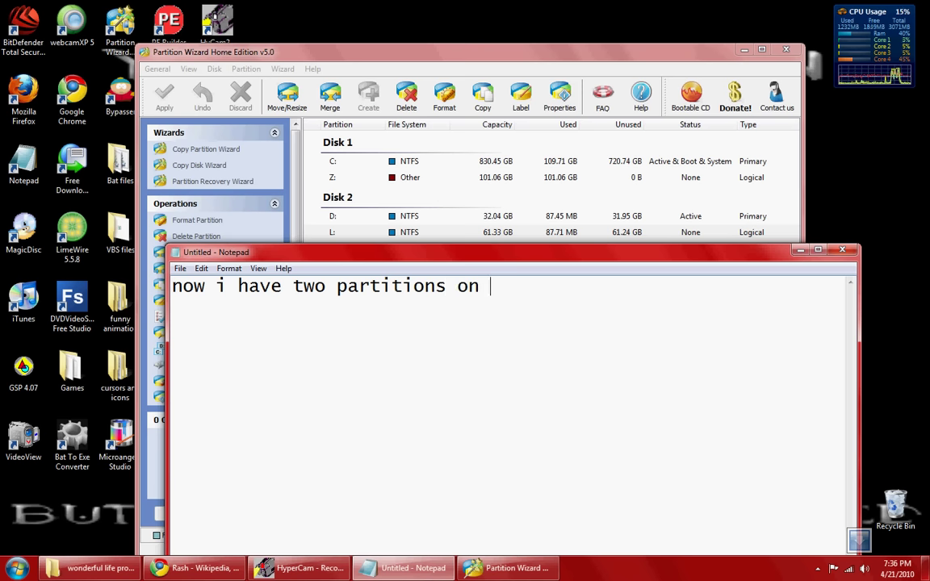
{"action": "type", "text": "drive"}
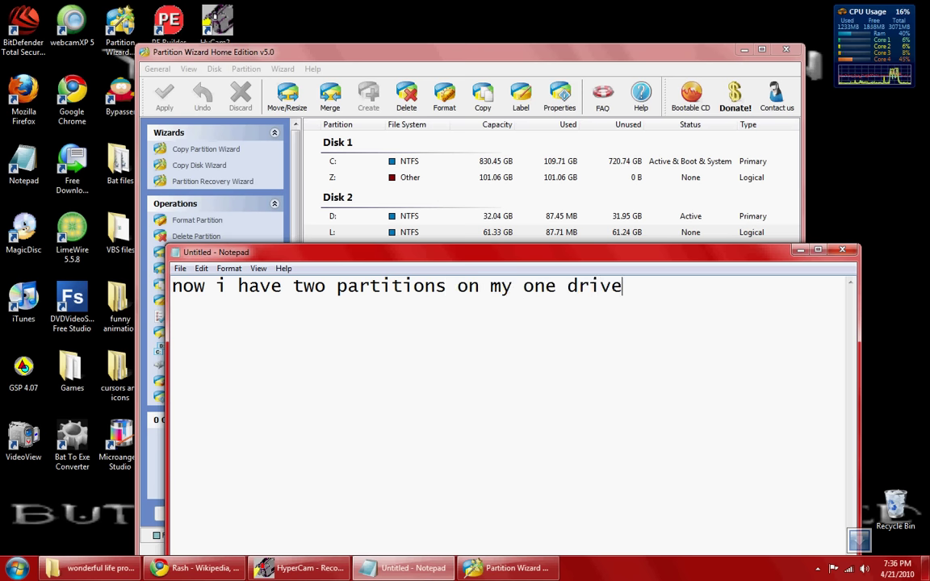
Step: Erase all text from the Notepad note about the two partitions
{"action": "key", "text": "ctrl+a"}
{"action": "key", "text": "BackSpace"}
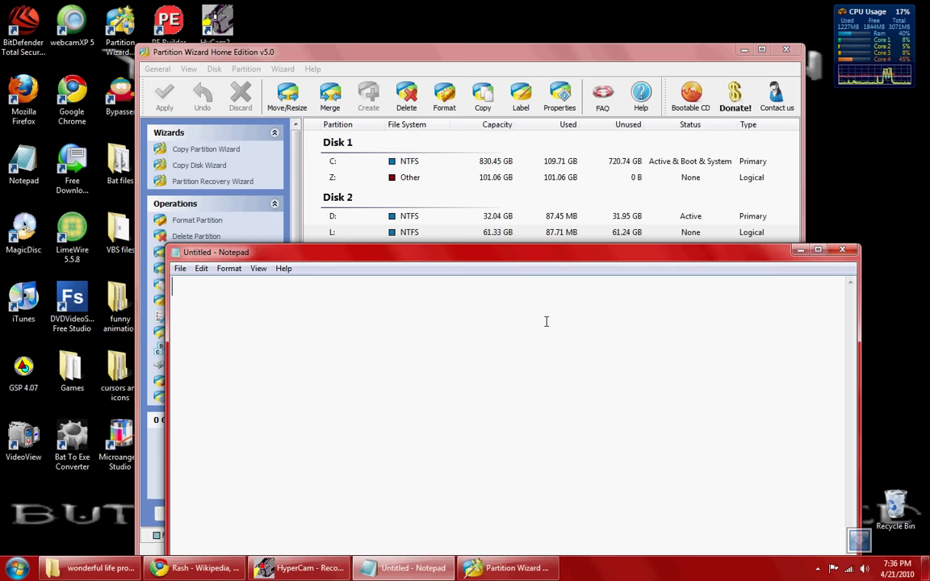
Step: Open the Computer window listing the drives and move the Notepad window down so the hard disk drives stay visible
{"action": "key", "text": "super+e"}
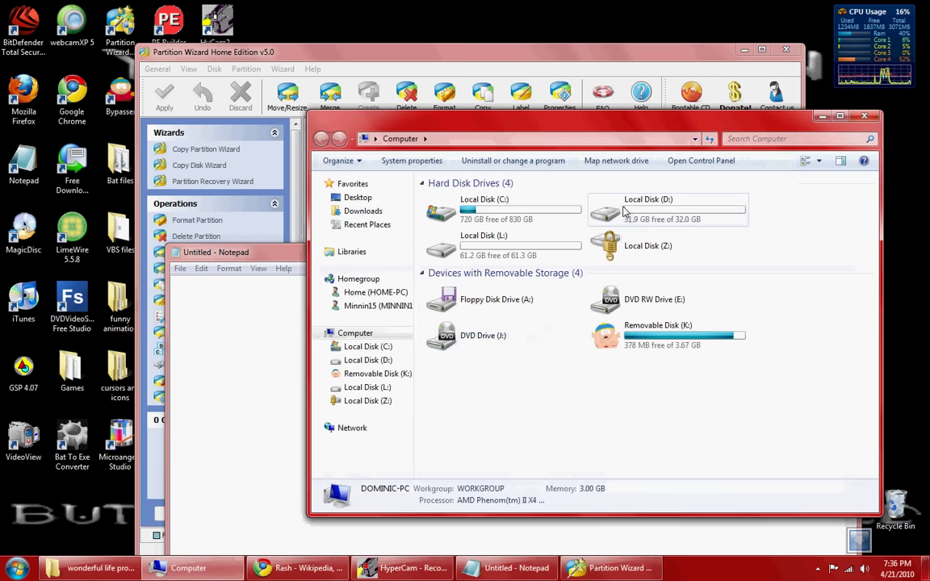
{"action": "left_click", "coordinate": [236, 327]}
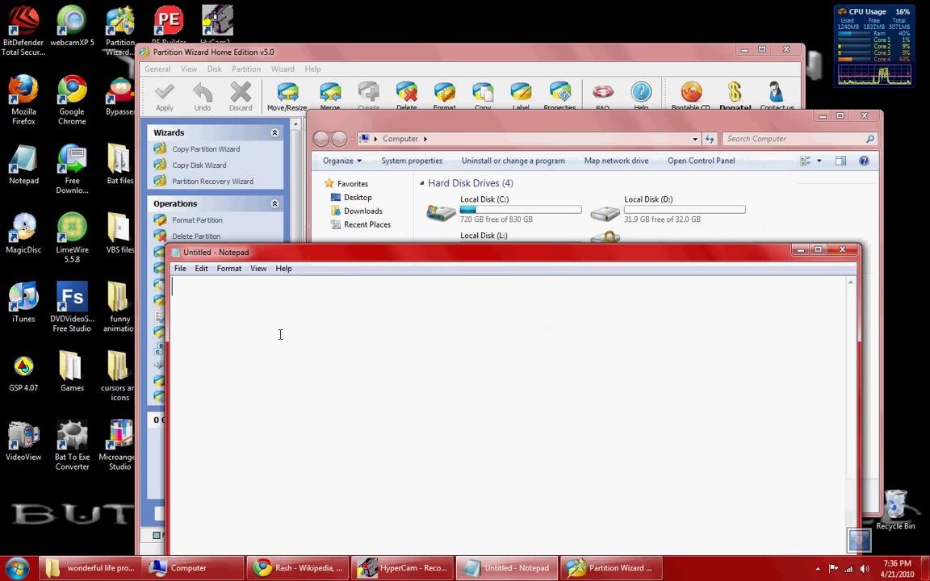
{"action": "left_click_drag", "start_coordinate": [390, 256], "coordinate": [394, 294]}
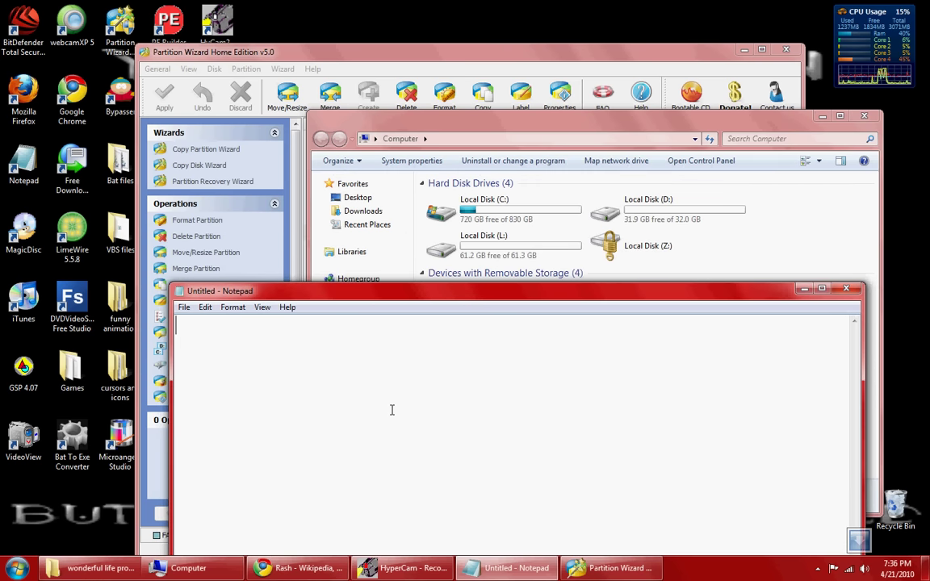
Step: Write "i just created the partition L" in the empty Notepad note
{"action": "type", "text": "i just creat"}
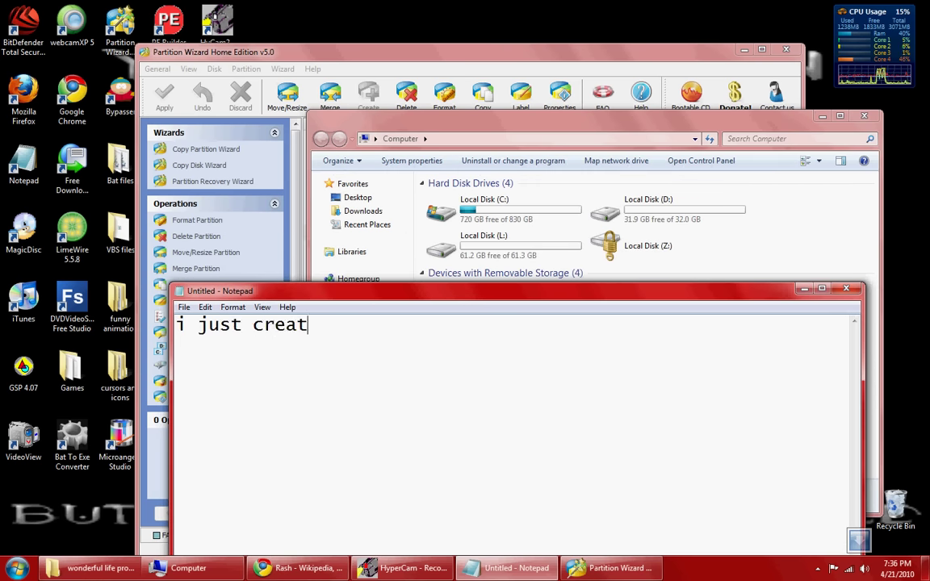
{"action": "type", "text": "ed the part"}
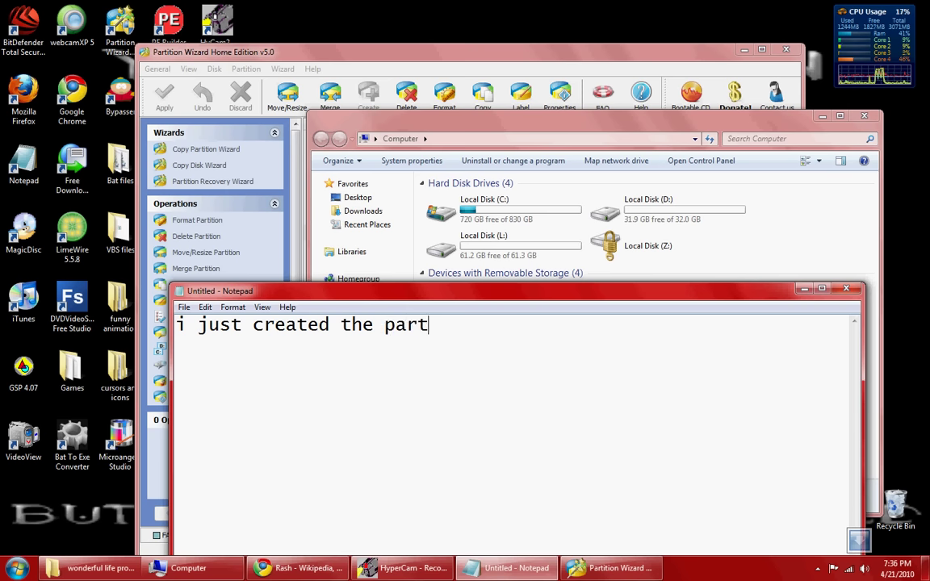
{"action": "type", "text": "ition L"}
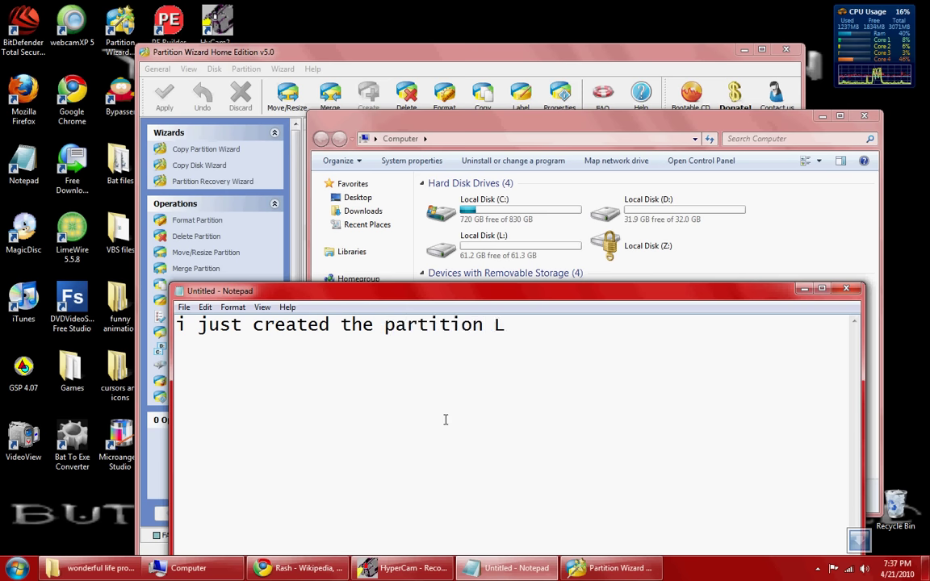
Step: Look at the contents of Local Disk (L:), go back to the Computer view and return to the Notepad note
{"action": "double_click", "coordinate": [461, 234]}
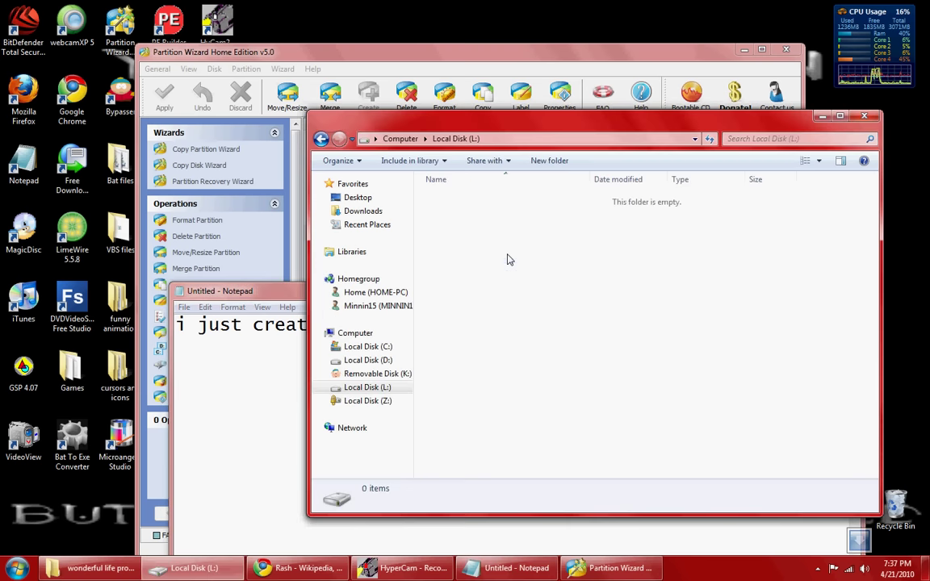
{"action": "left_click", "coordinate": [320, 138]}
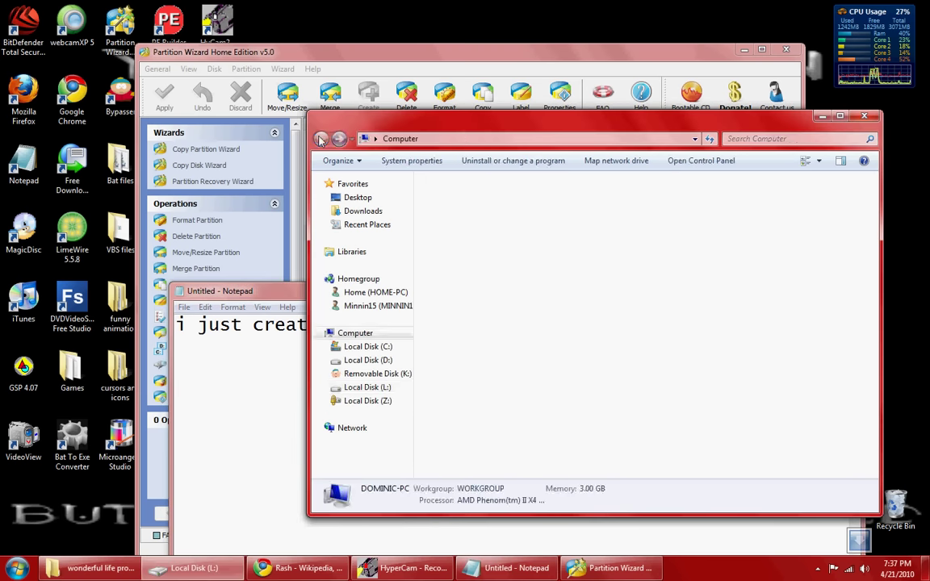
{"action": "left_click", "coordinate": [263, 332]}
Step: Replace the Notepad text about partition L with "after you have done this you can"
{"action": "key", "text": "ctrl+a"}
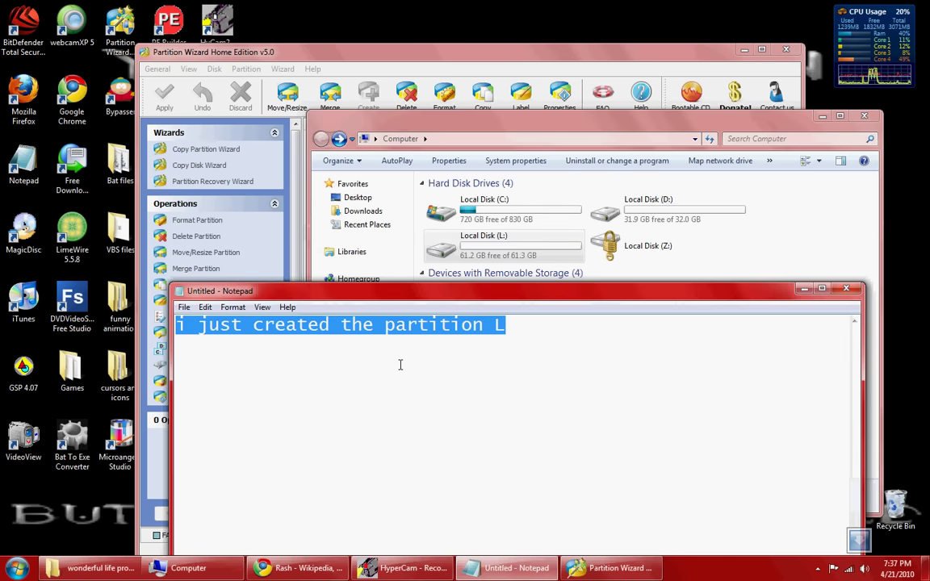
{"action": "key", "text": "BackSpace"}
{"action": "type", "text": "as"}
{"action": "type", "text": "ter "}
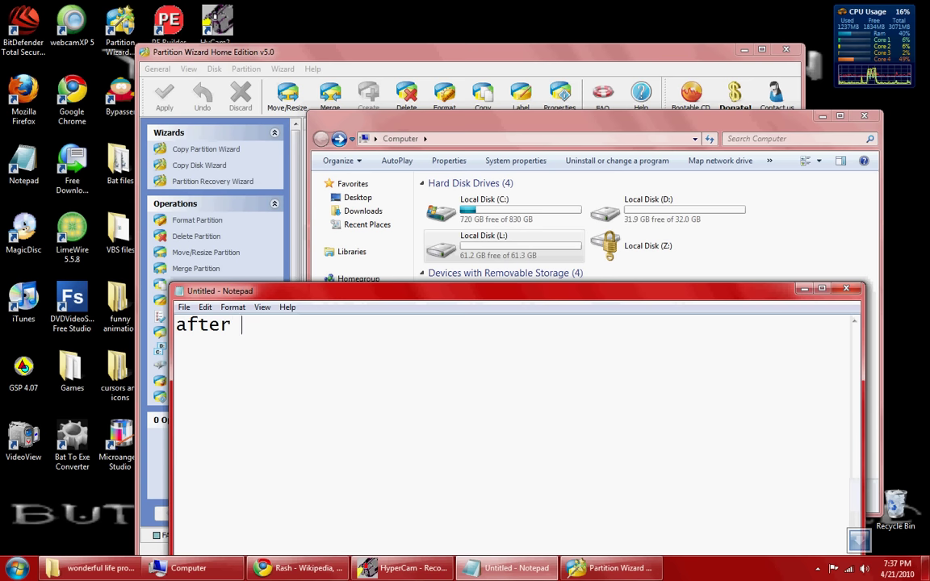
{"action": "type", "text": "you hv"}
{"action": "key", "text": "BackSpace"}
{"action": "key", "text": "BackSpace"}
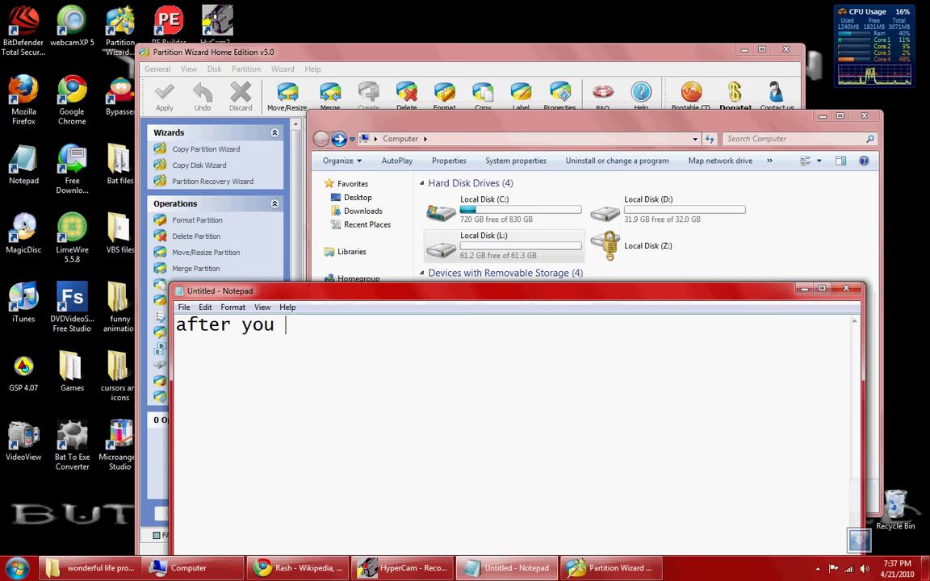
{"action": "type", "text": "have done th"}
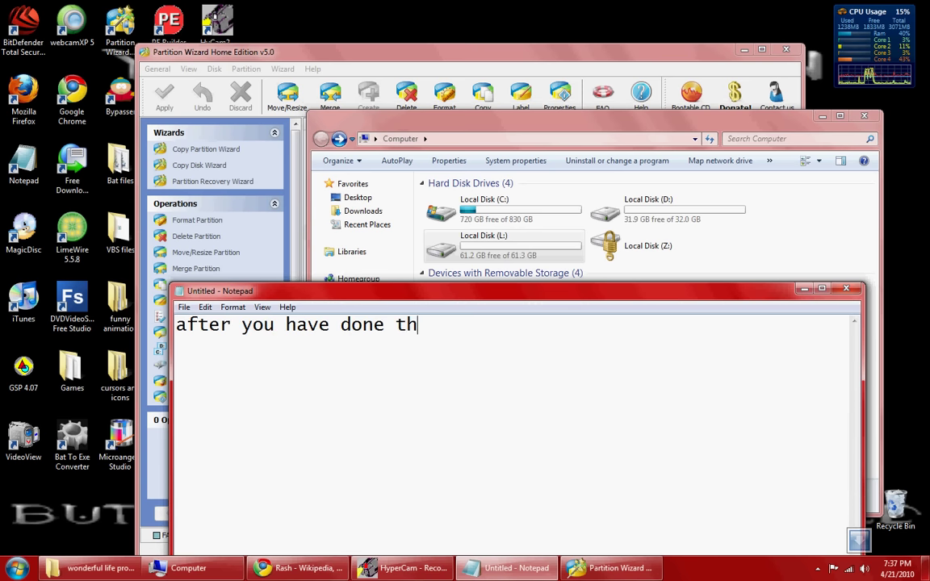
{"action": "type", "text": "is you xa"}
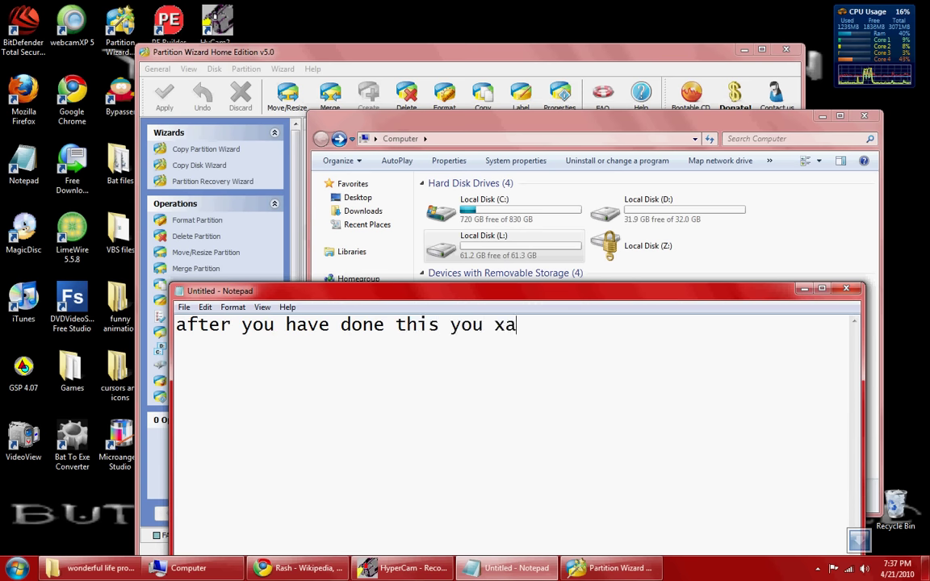
{"action": "key", "text": "BackSpace"}
{"action": "key", "text": "BackSpace"}
{"action": "type", "text": "cna"}
{"action": "key", "text": "BackSpace"}
{"action": "key", "text": "BackSpace"}
{"action": "type", "text": "an "}
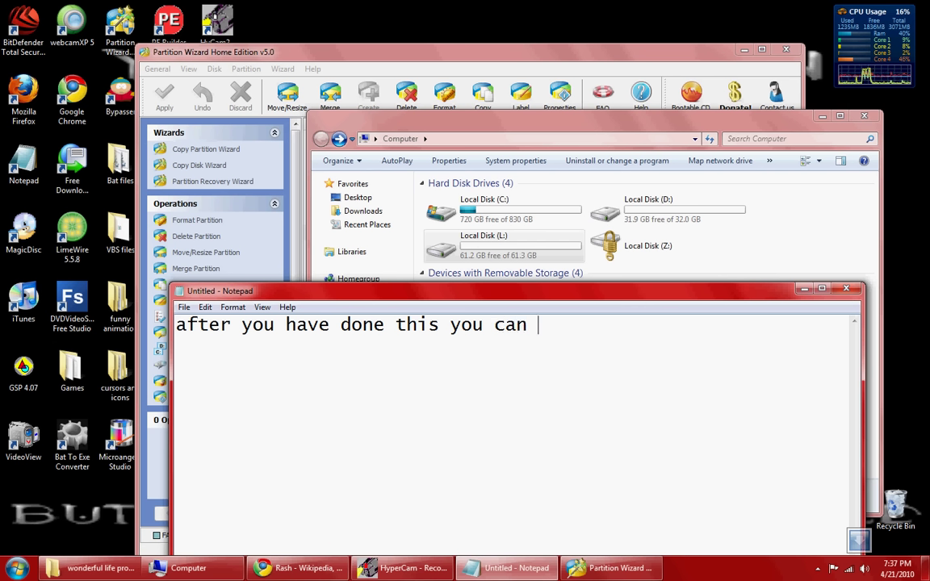
Step: Complete the Notepad line with "install an operating system to it"
{"action": "type", "text": "install and"}
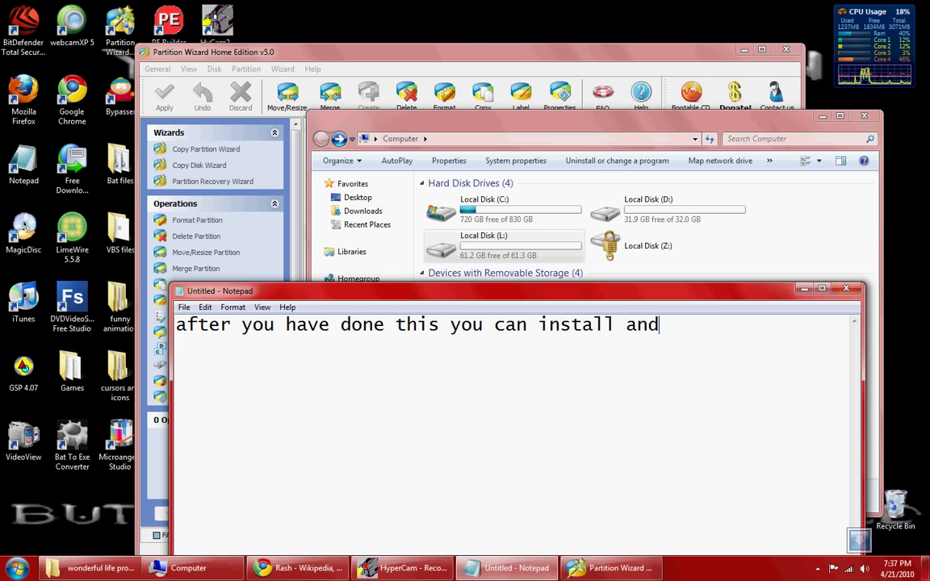
{"action": "key", "text": "BackSpace"}
{"action": "type", "text": " operati"}
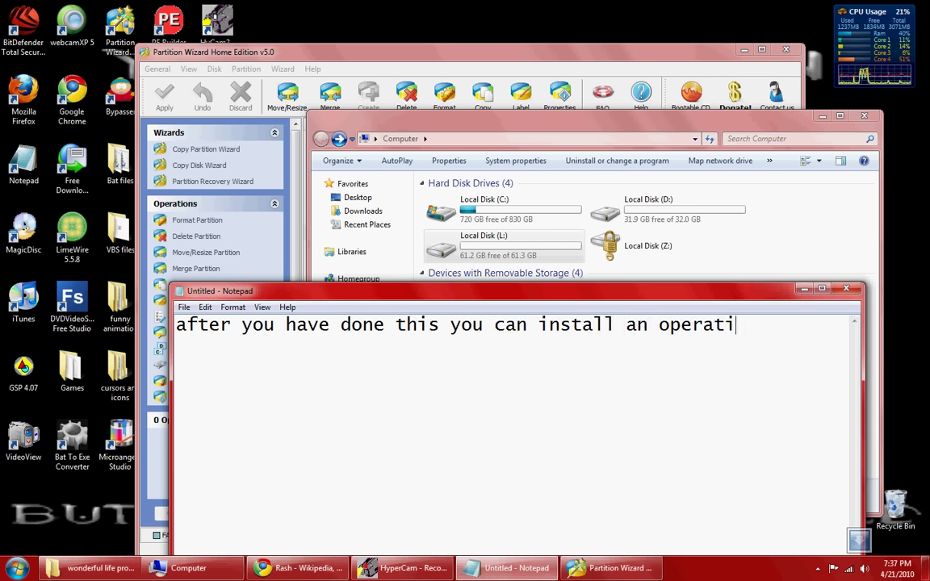
{"action": "type", "text": "ng system to it"}
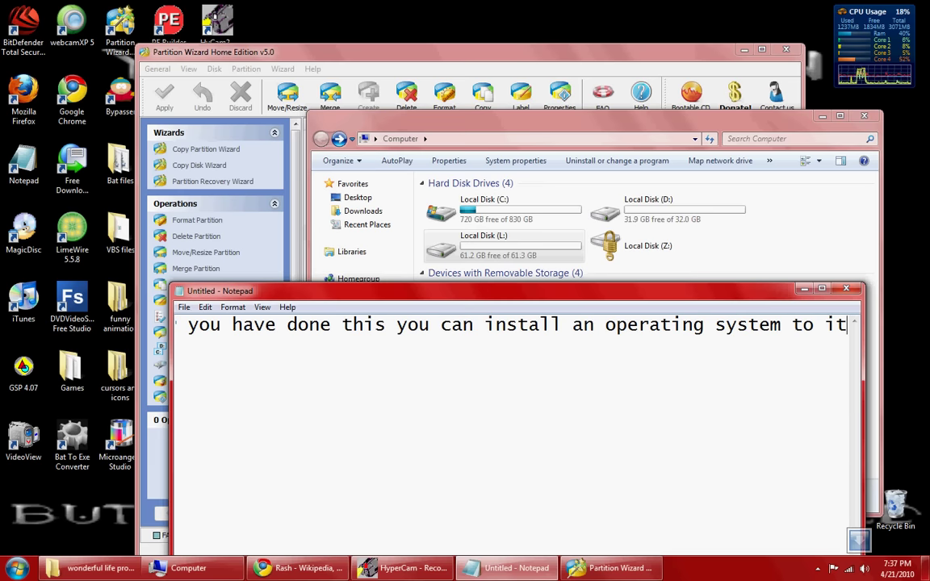
Step: Replace the Notepad text with "this will have no effect on your files or anything else!"
{"action": "key", "text": "ctrl+a"}
{"action": "key", "text": "BackSpace"}
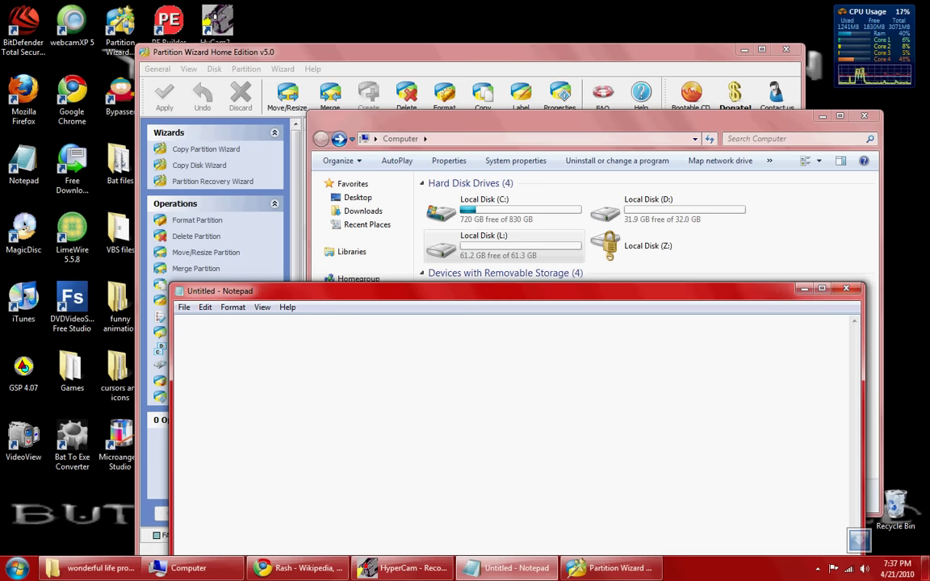
{"action": "type", "text": "this will have"}
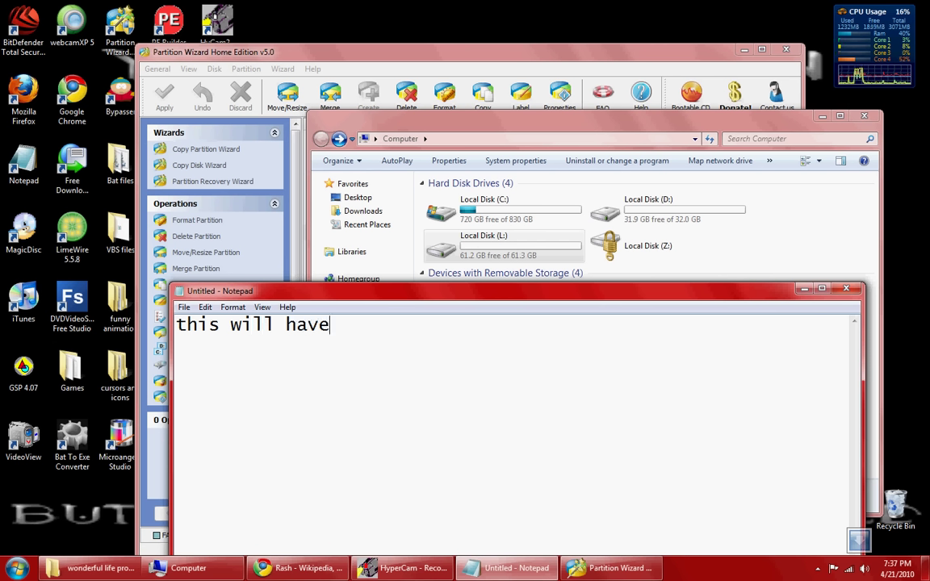
{"action": "type", "text": " no effect on your"}
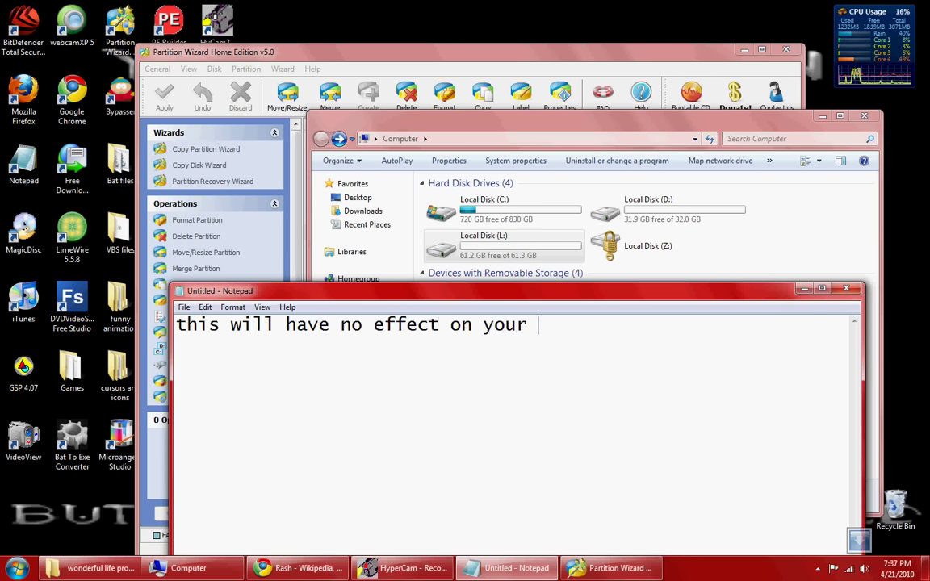
{"action": "type", "text": " fi"}
{"action": "key", "text": "BackSpace"}
{"action": "type", "text": "files or anything lese"}
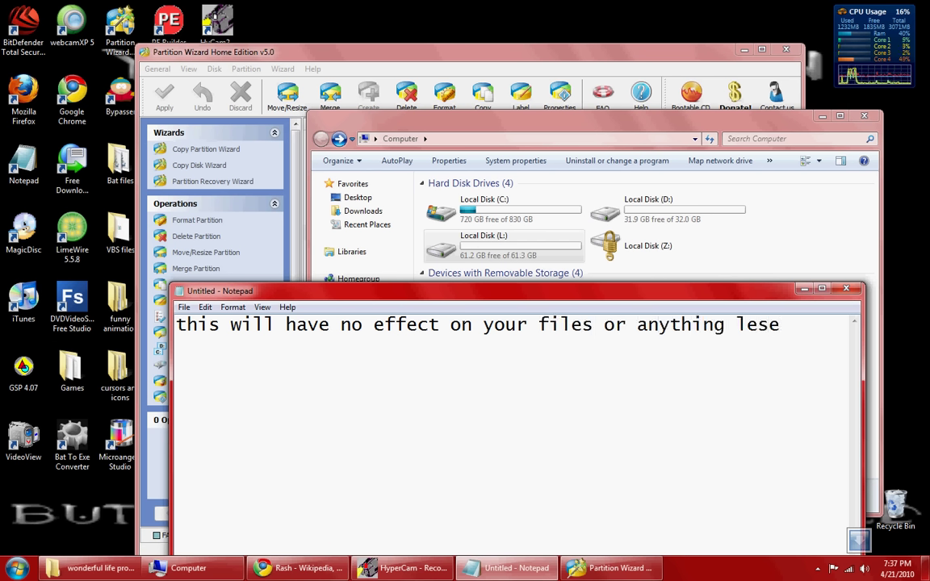
{"action": "key", "text": "BackSpace"}
{"action": "key", "text": "BackSpace"}
{"action": "key", "text": "BackSpace"}
{"action": "key", "text": "BackSpace"}
{"action": "type", "text": "else"}
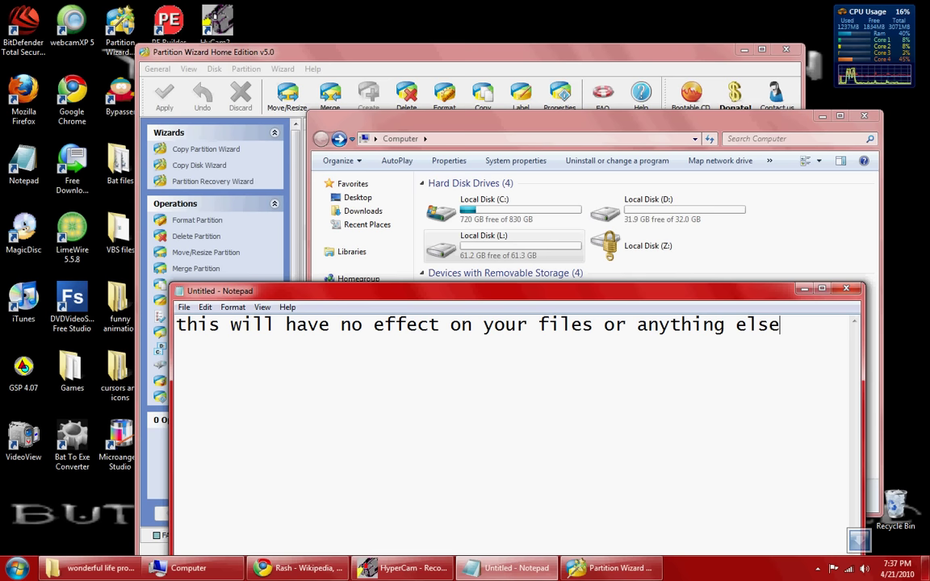
Step: Replace the Notepad text about files with "k by" and clear the note
{"action": "key", "text": "ctrl+a"}
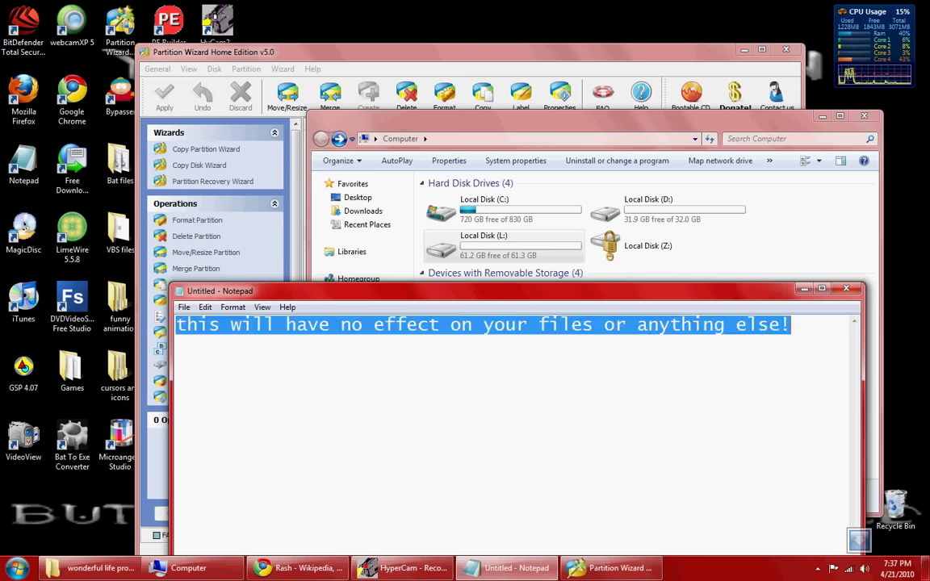
{"action": "type", "text": "k by"}
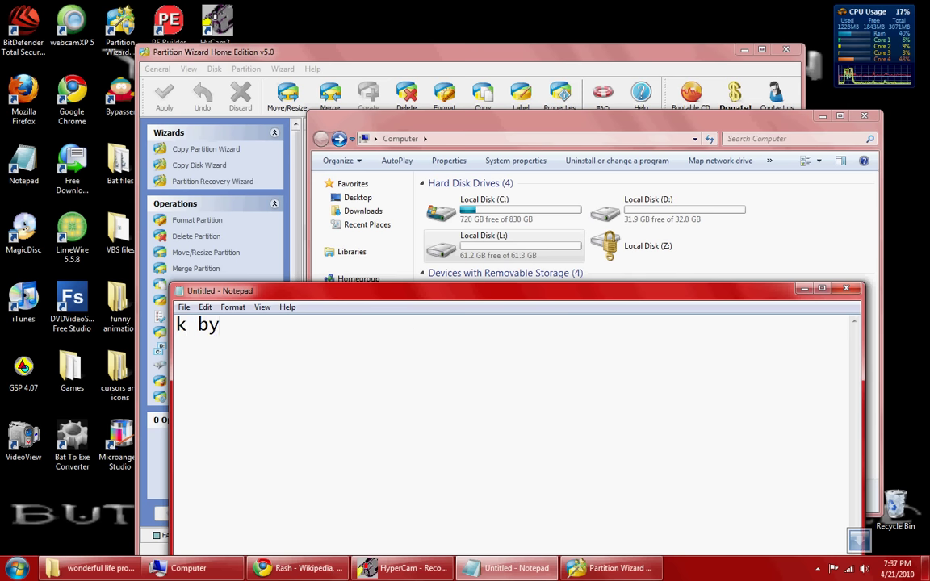
{"action": "key", "text": "ctrl+a"}
{"action": "key", "text": "BackSpace"}
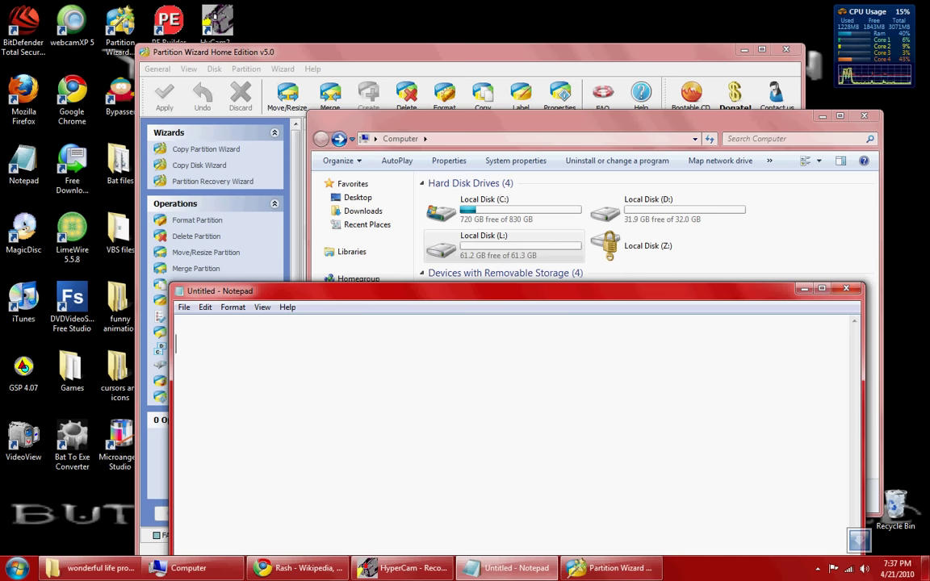
Step: Write "hope this works for you" in the empty Notepad note and select all of its text
{"action": "type", "text": "hope thi"}
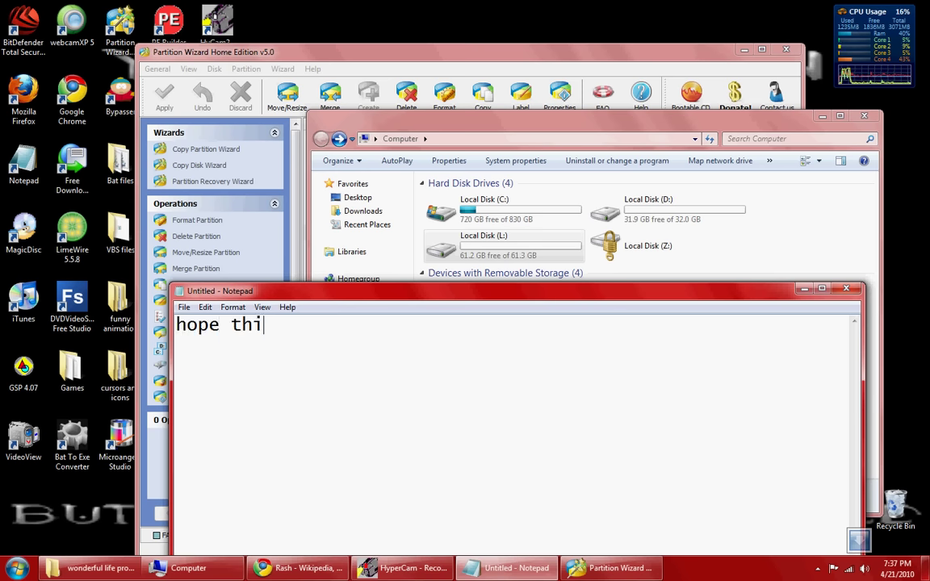
{"action": "type", "text": "s works for you"}
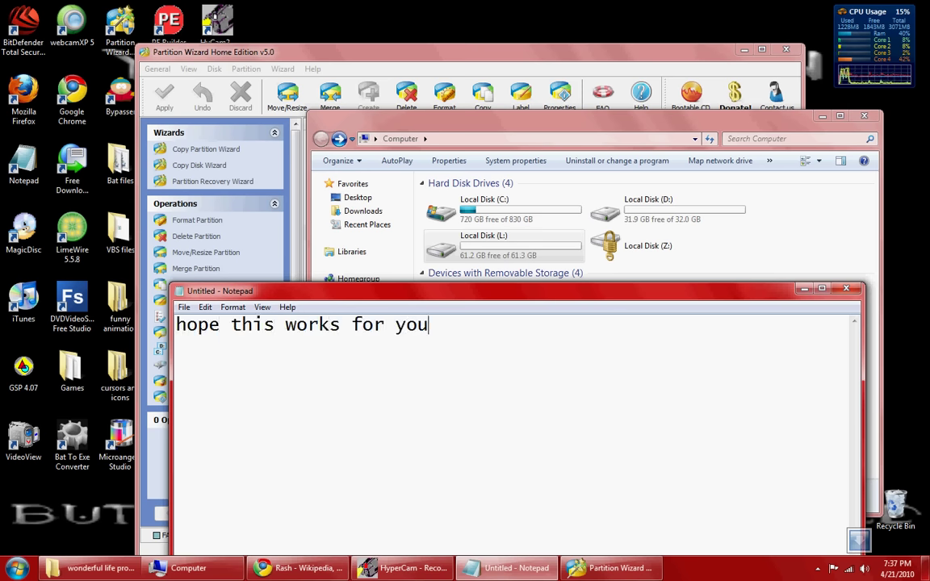
{"action": "key", "text": "ctrl+a"}
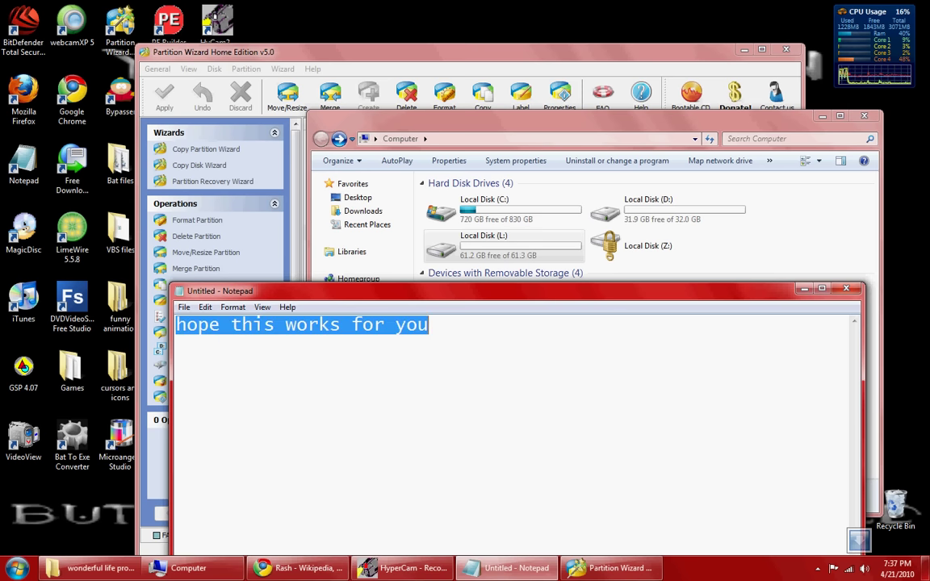